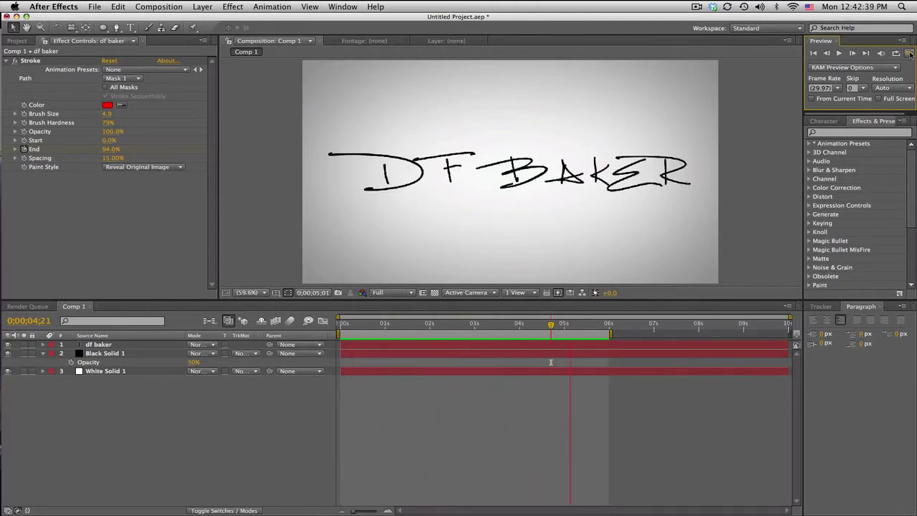
Create a new composition with the HDV/HDTV 720 29.97 preset, 1280 x 720 px and a 10-second duration
click(910, 53)
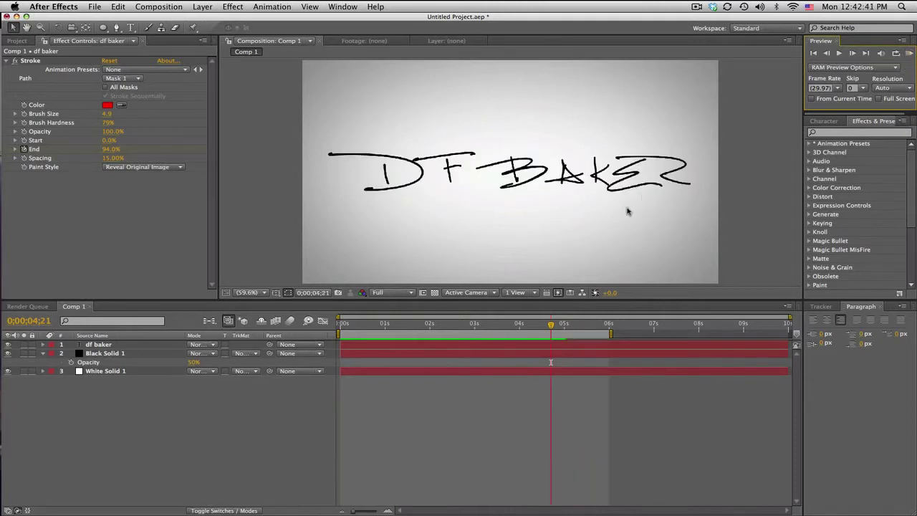
click(437, 326)
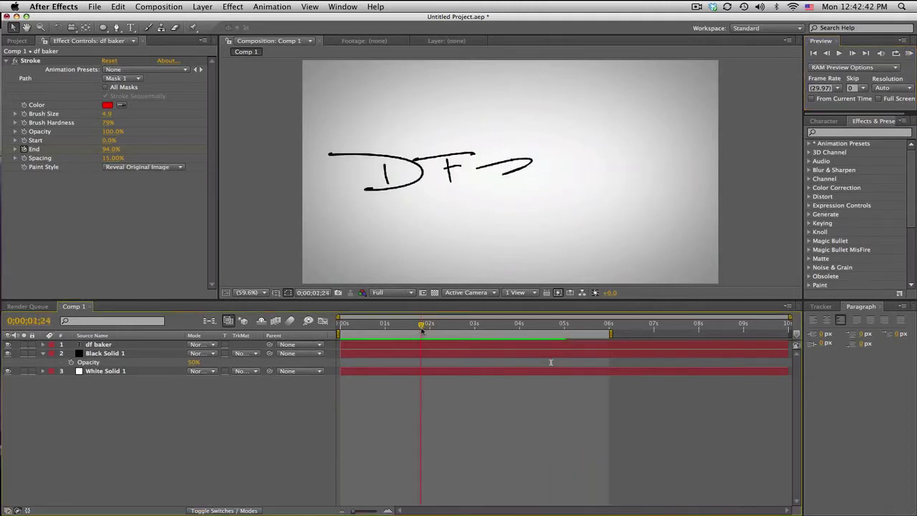
click(159, 7)
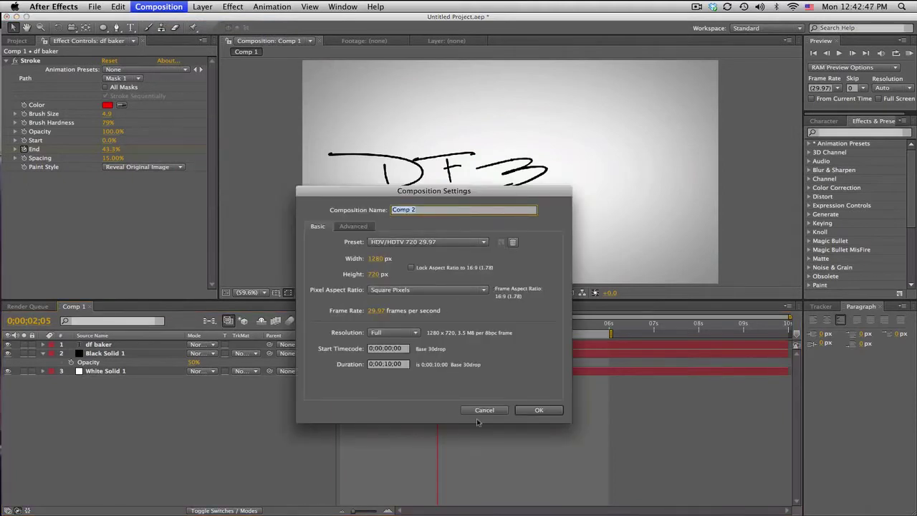
click(536, 413)
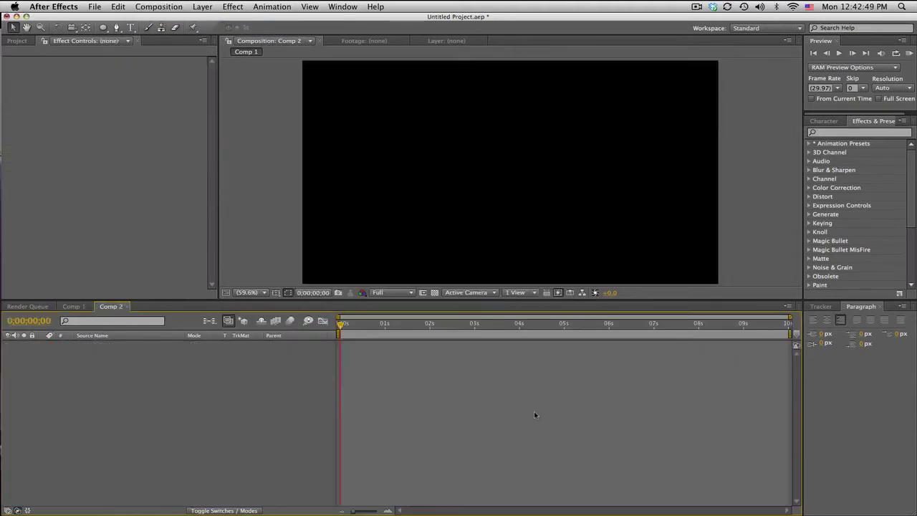
Add a white solid layer at the composition size of 1280 x 720 px as the background
click(204, 6)
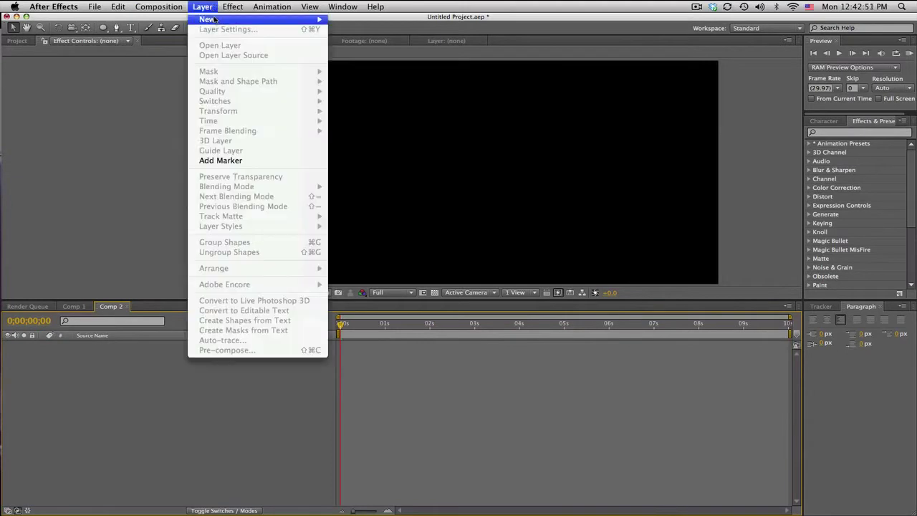
mouse_move(213, 19)
click(351, 32)
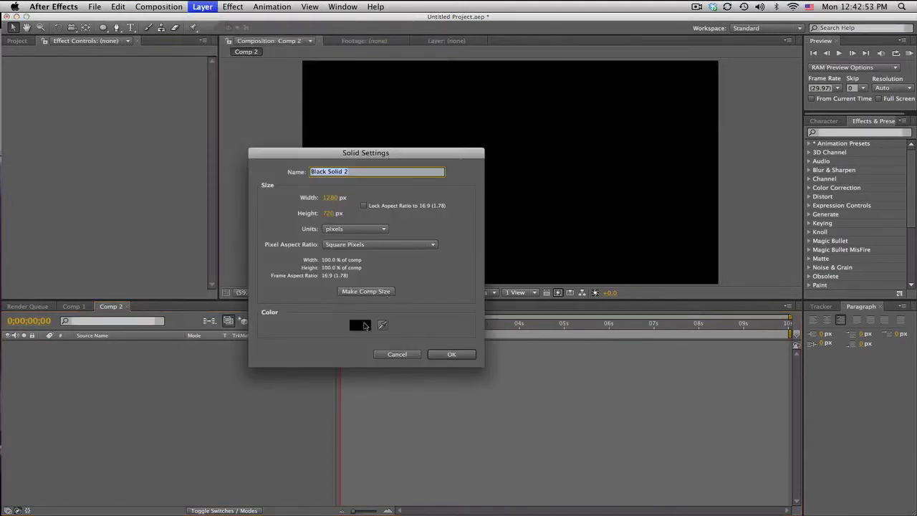
click(359, 325)
click(301, 342)
click(544, 330)
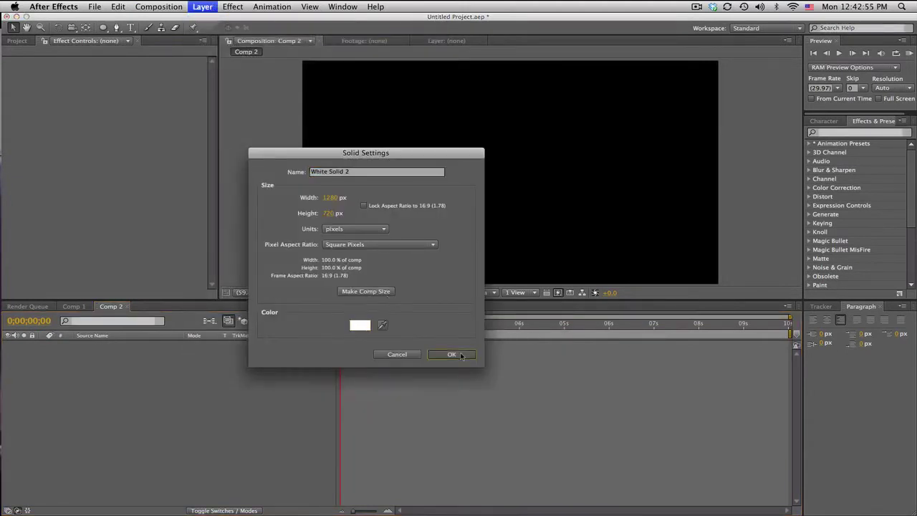
click(460, 356)
Add a black 1280 x 720 px solid (colour 000000) above the white solid
click(202, 6)
mouse_move(276, 24)
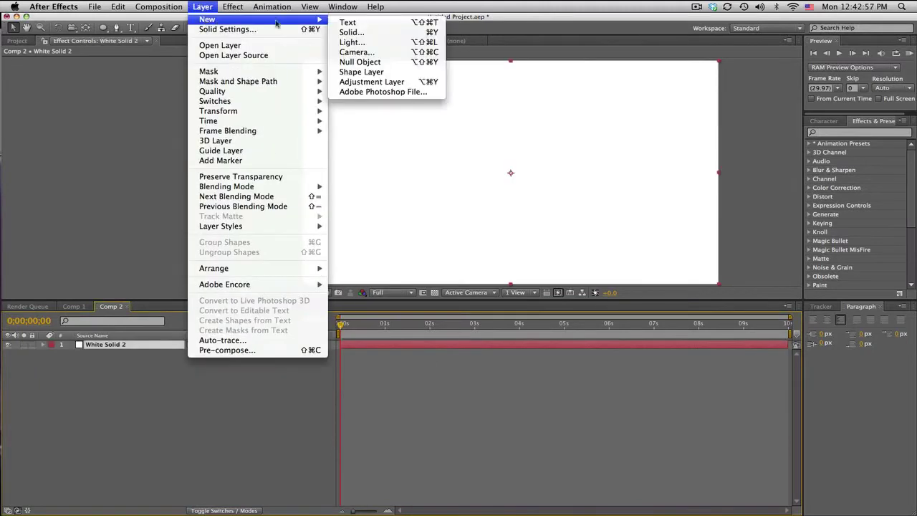
click(351, 32)
click(358, 326)
click(289, 456)
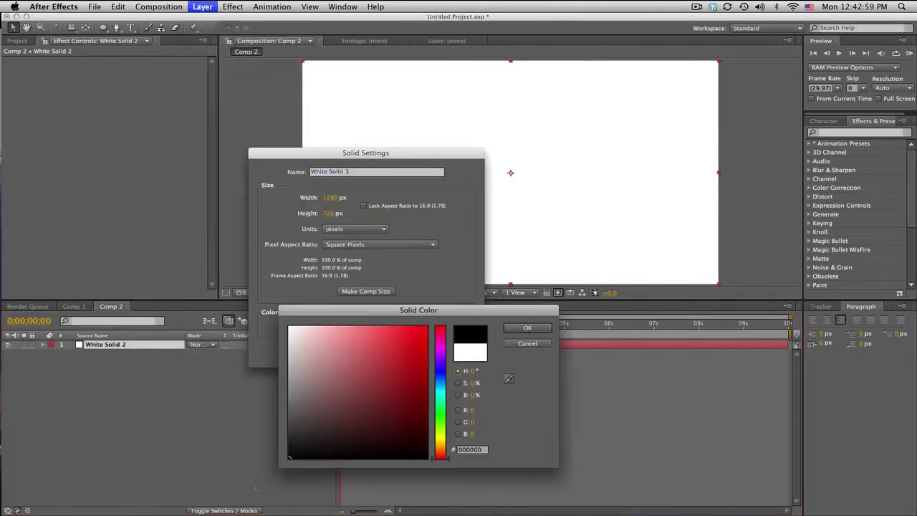
click(527, 328)
click(441, 357)
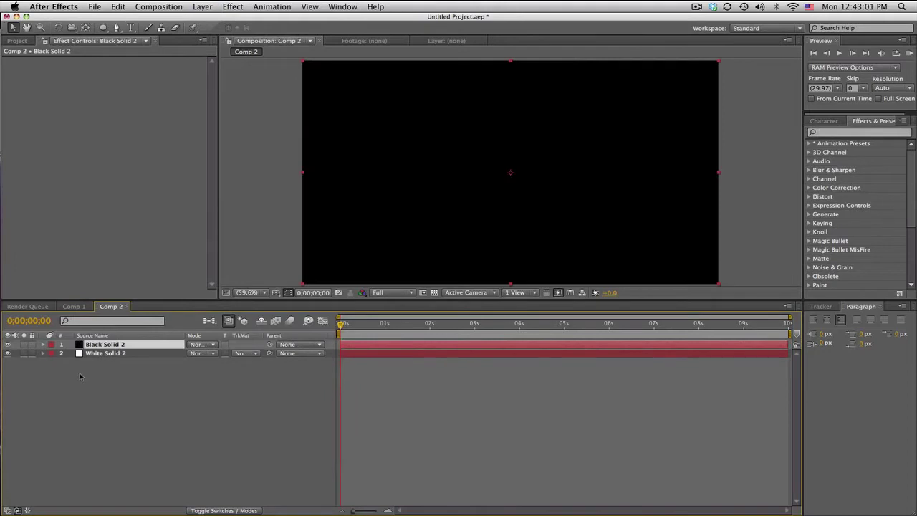
Add a full-frame elliptical mask to the black solid, set it to Subtract and feather its edge heavily
double_click(102, 27)
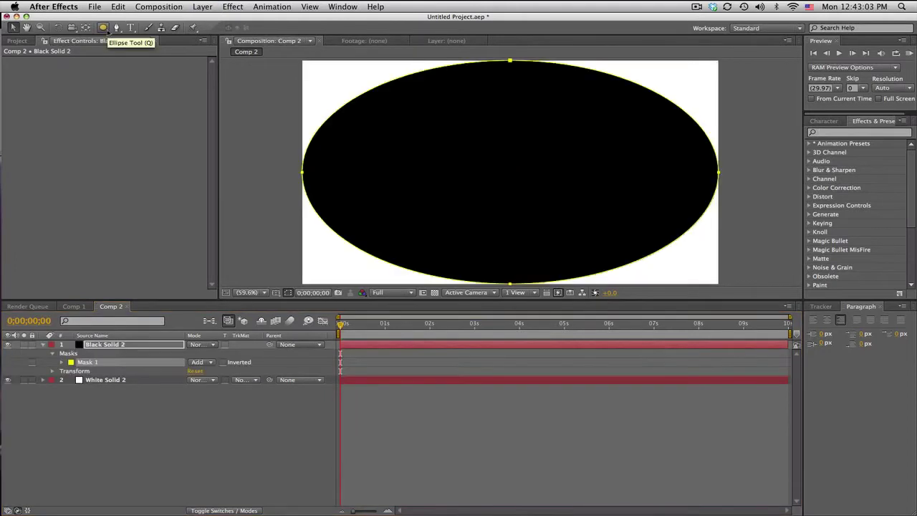
click(195, 362)
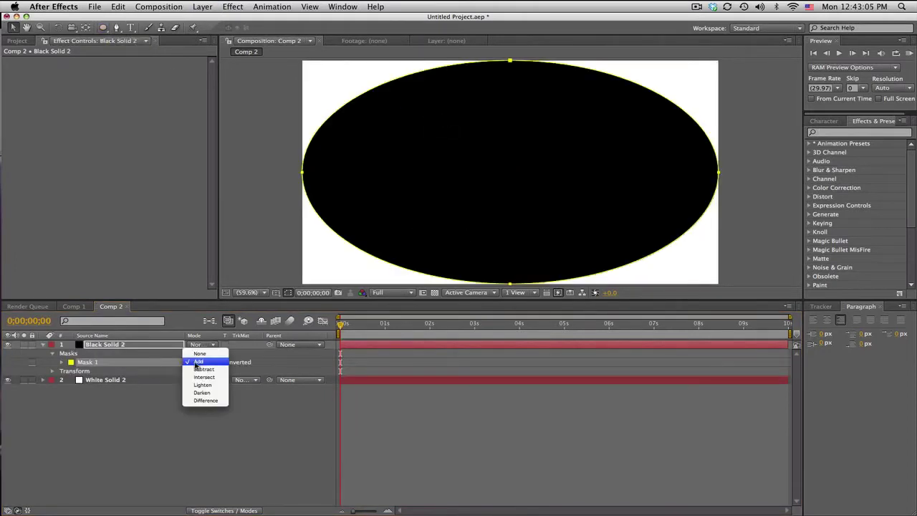
click(197, 371)
click(61, 363)
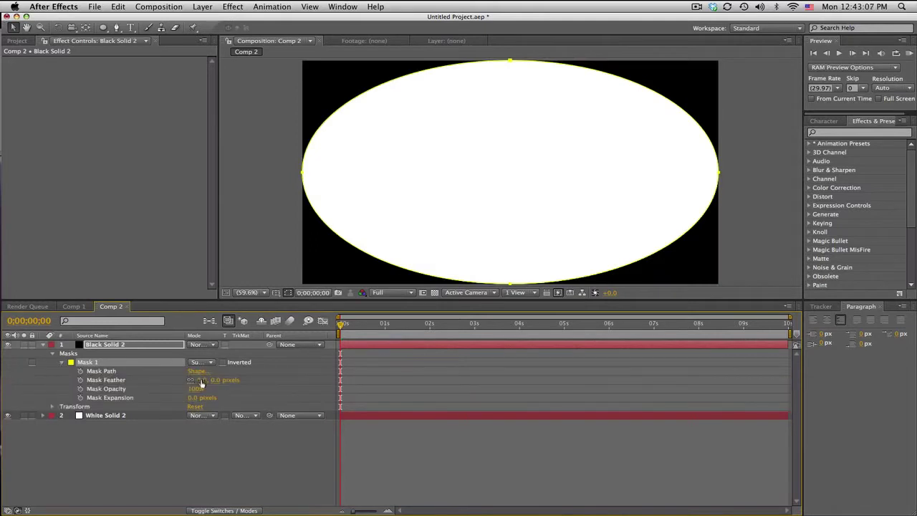
drag(214, 384, 359, 372)
Set the opacity of the black vignette solid to 50% and deselect the layer
click(100, 346)
key(t)
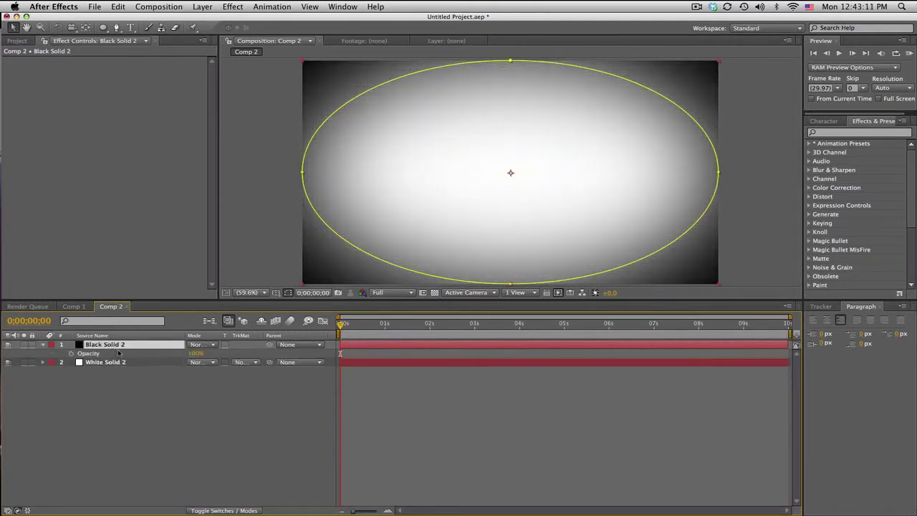
click(196, 354)
text(10)
key(Return)
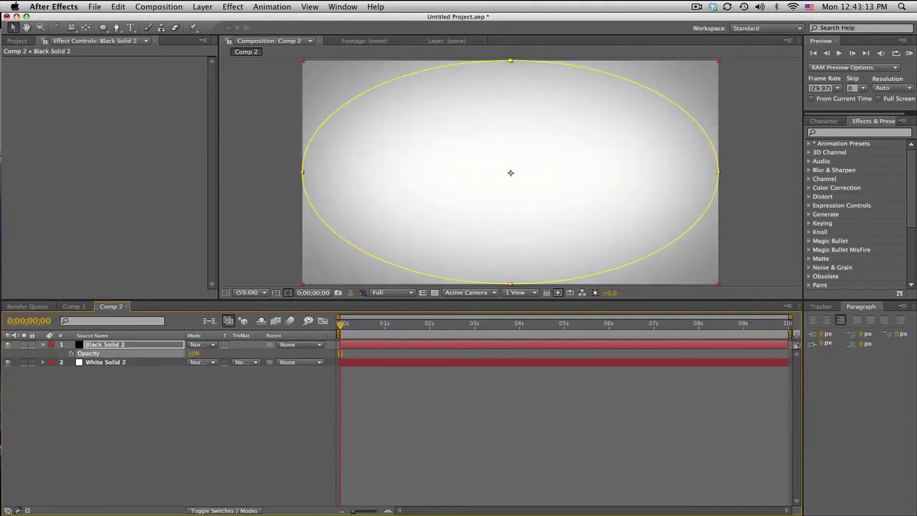
click(383, 415)
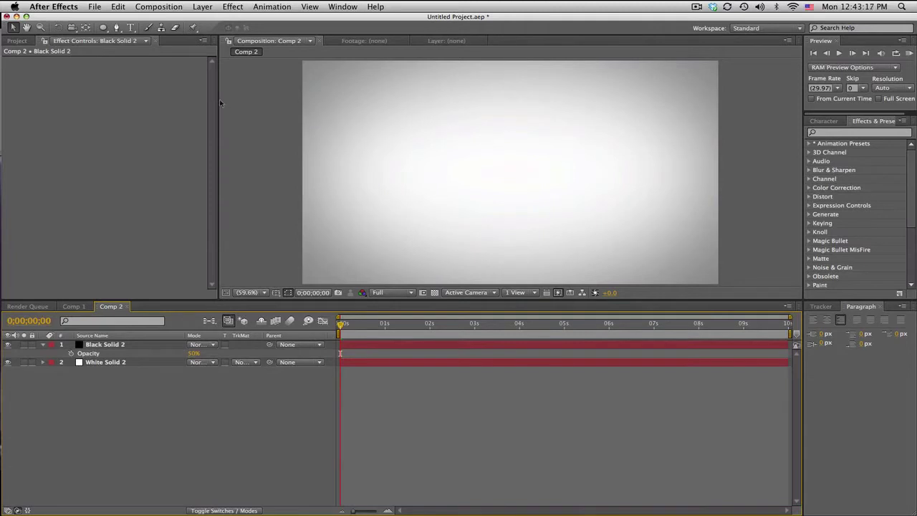
Add a text layer with the creator's name and move it to the centre of the frame
click(134, 28)
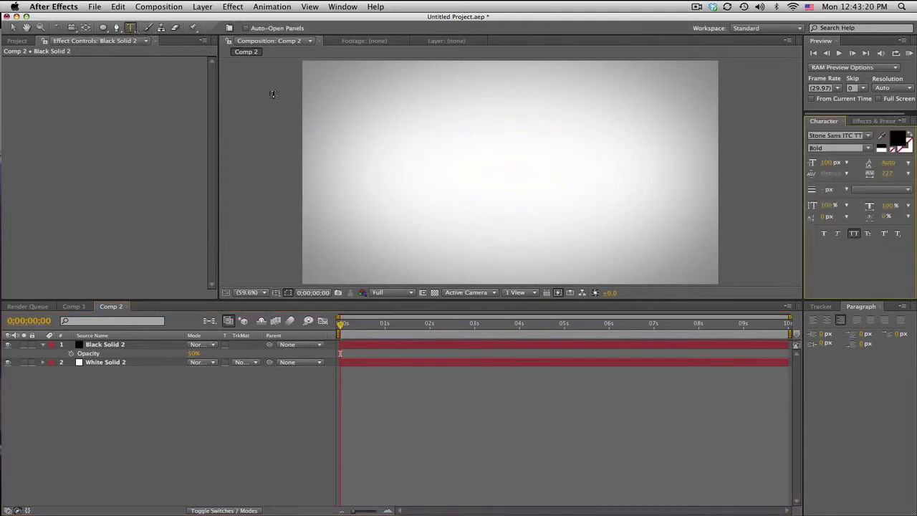
click(419, 158)
text(DF)
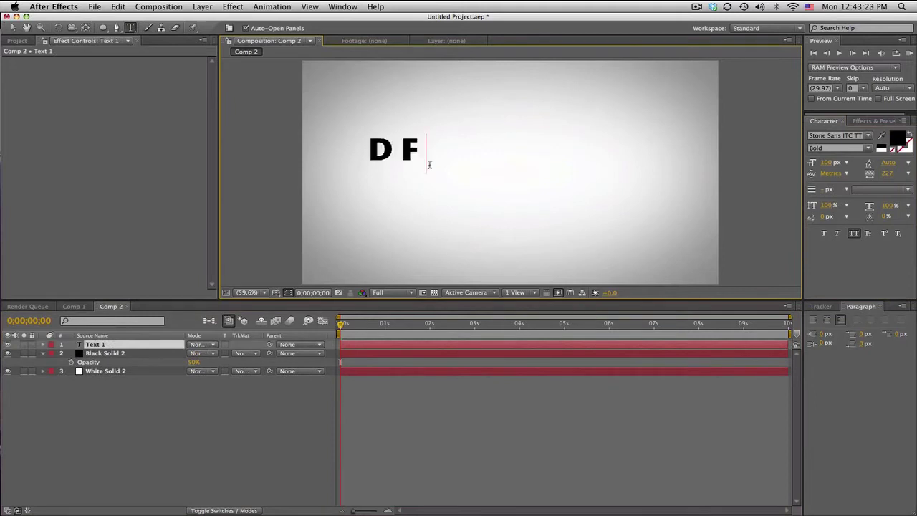
text(AKER)
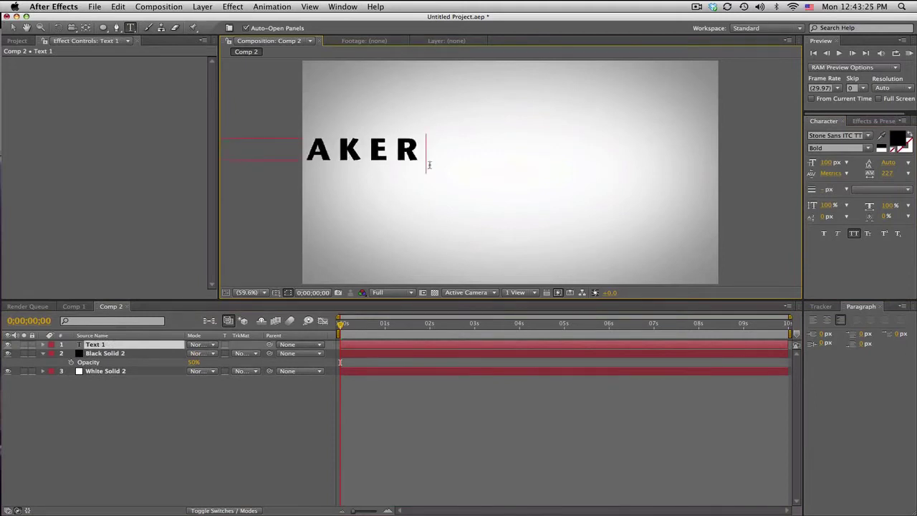
click(12, 27)
drag(360, 149, 572, 174)
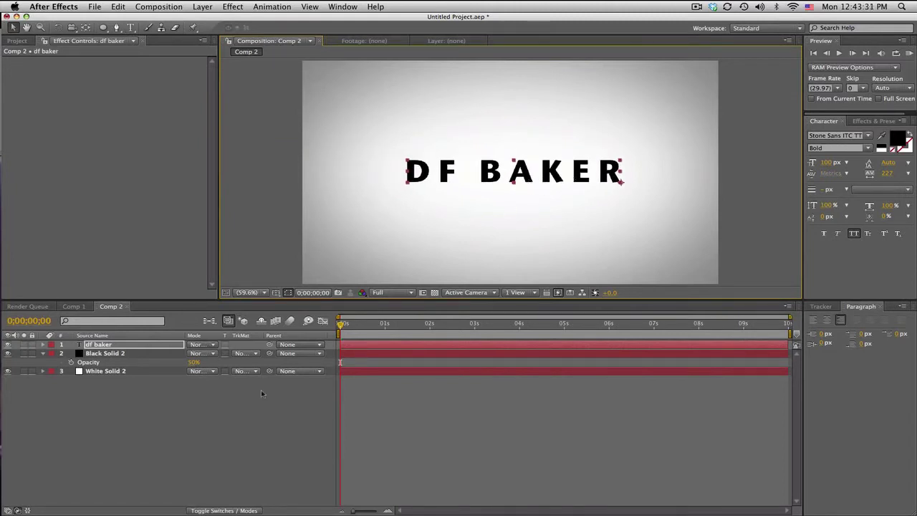
Change the name text's font to Luna Bar and move the text back to the middle of the frame
double_click(534, 169)
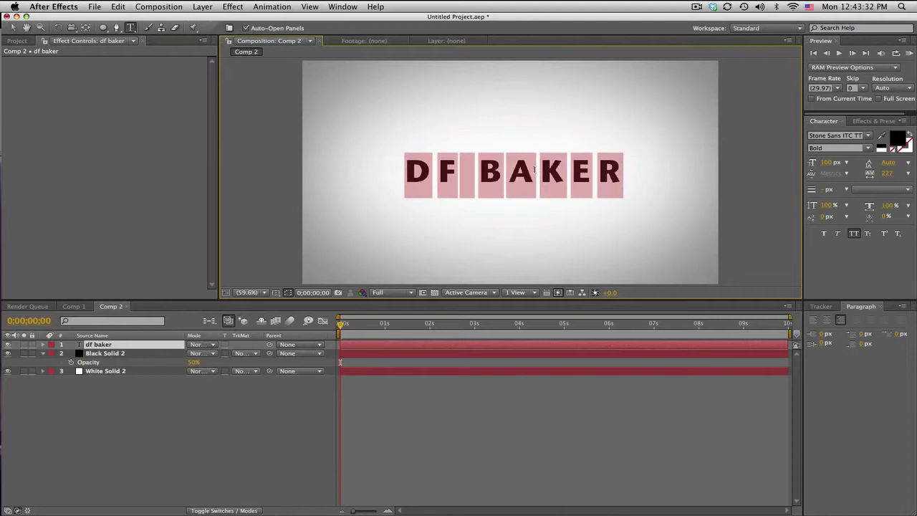
click(831, 135)
text(Luna Bar)
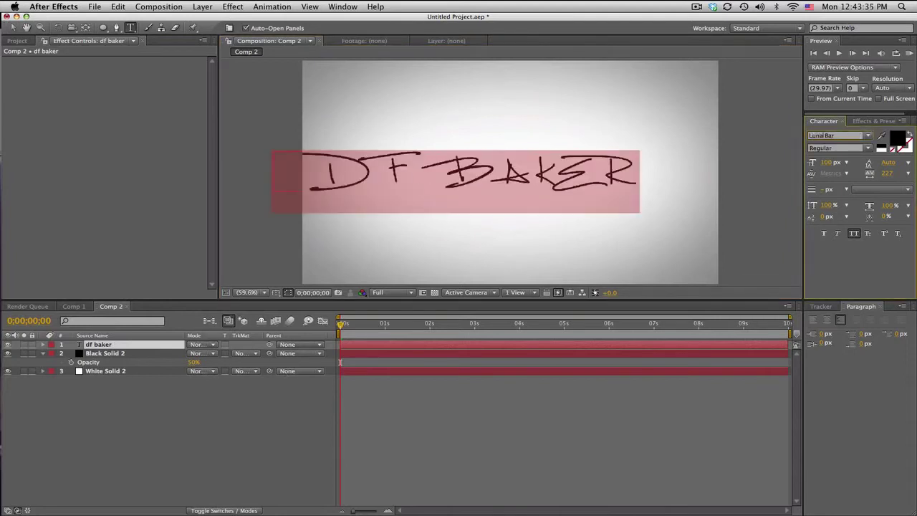
click(12, 28)
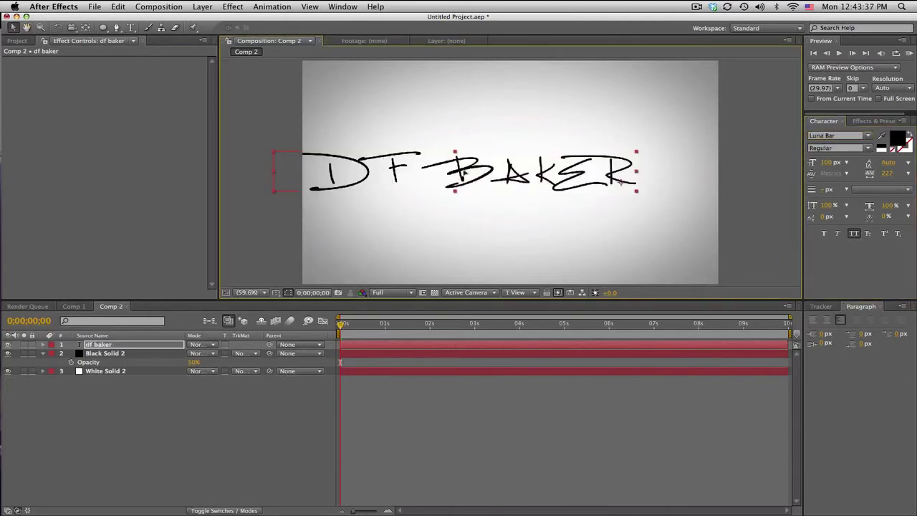
drag(455, 174, 505, 174)
Set the tracking of the name text to 260 and deselect the layer
double_click(573, 176)
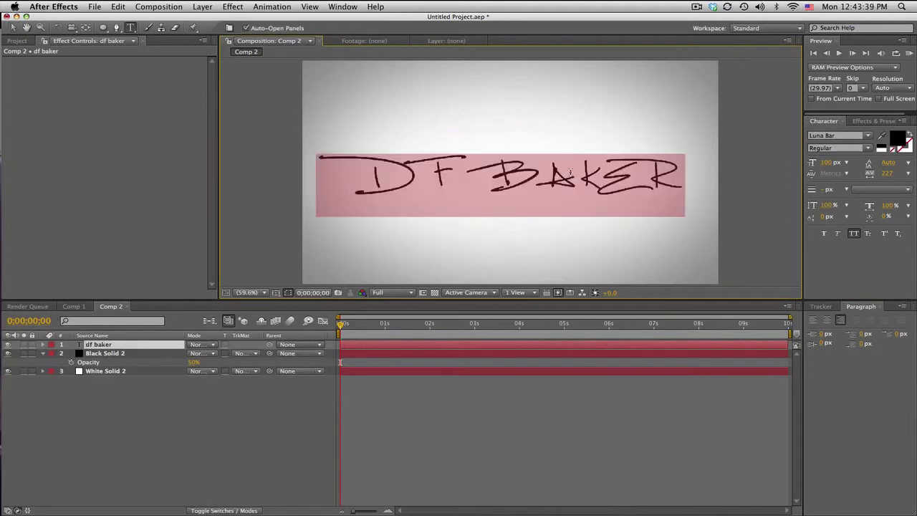
drag(892, 181, 796, 185)
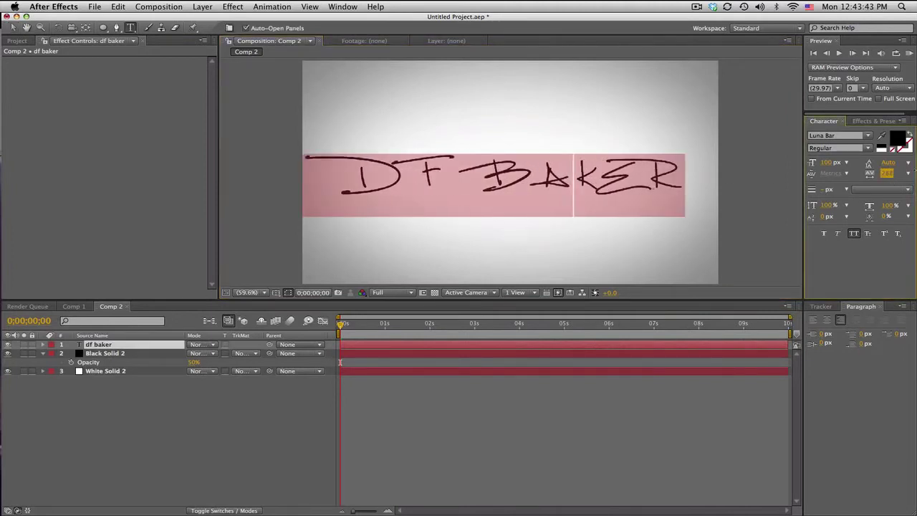
drag(887, 175, 884, 175)
click(414, 447)
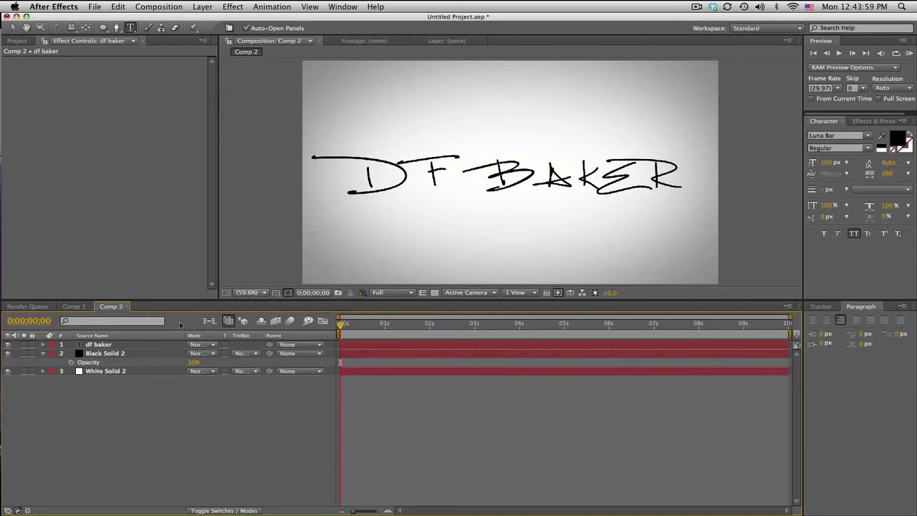
With the Pen tool, start a mask path on the name text layer, tracing the upper curve of the D from its tip
click(128, 347)
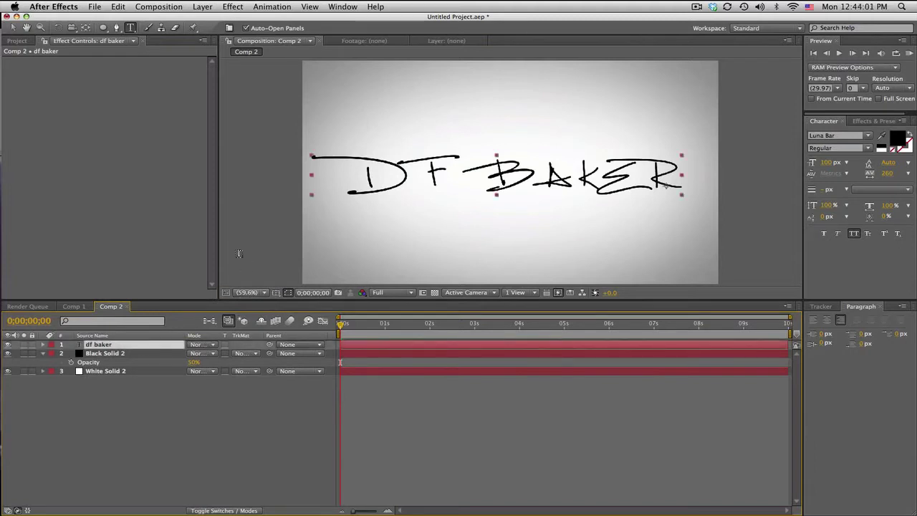
click(117, 27)
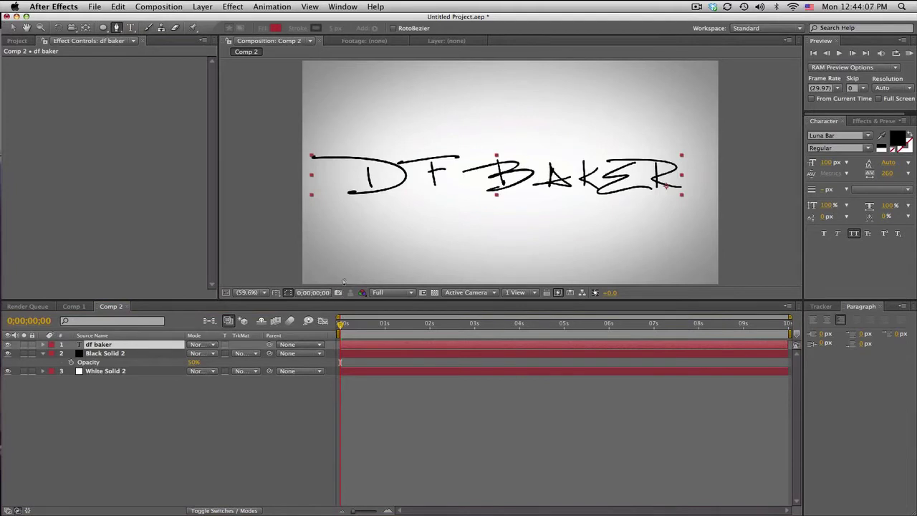
click(252, 295)
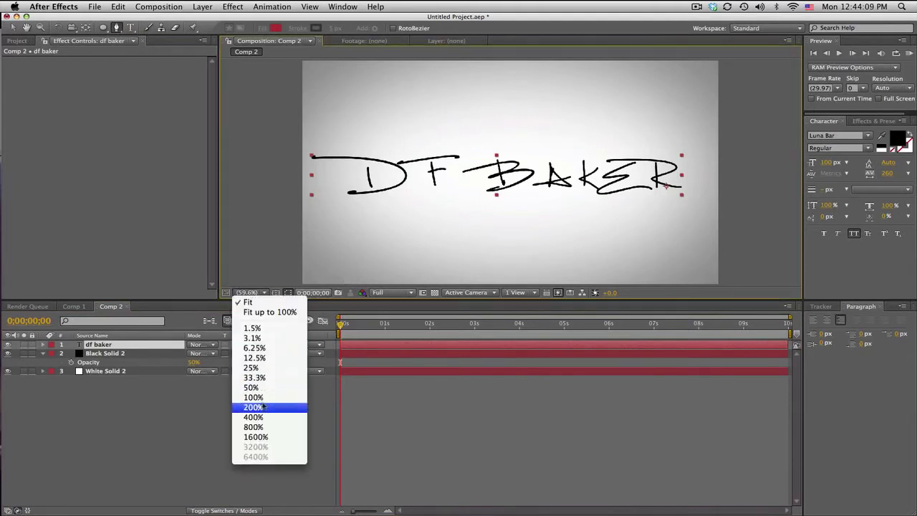
click(254, 407)
key(space)
drag(356, 229, 569, 216)
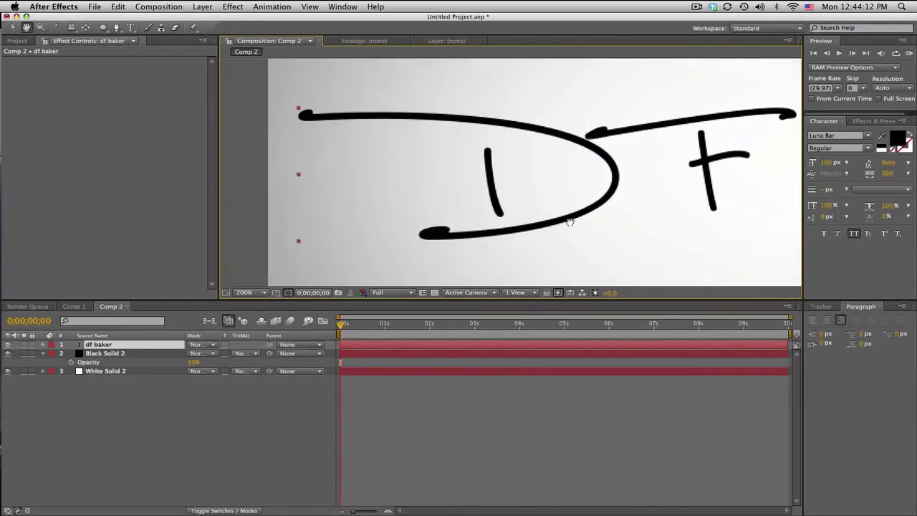
click(313, 109)
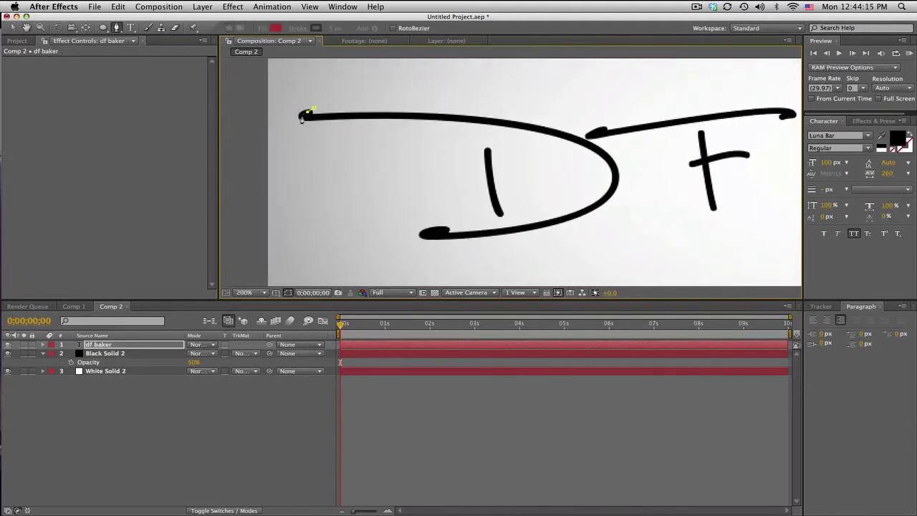
click(350, 116)
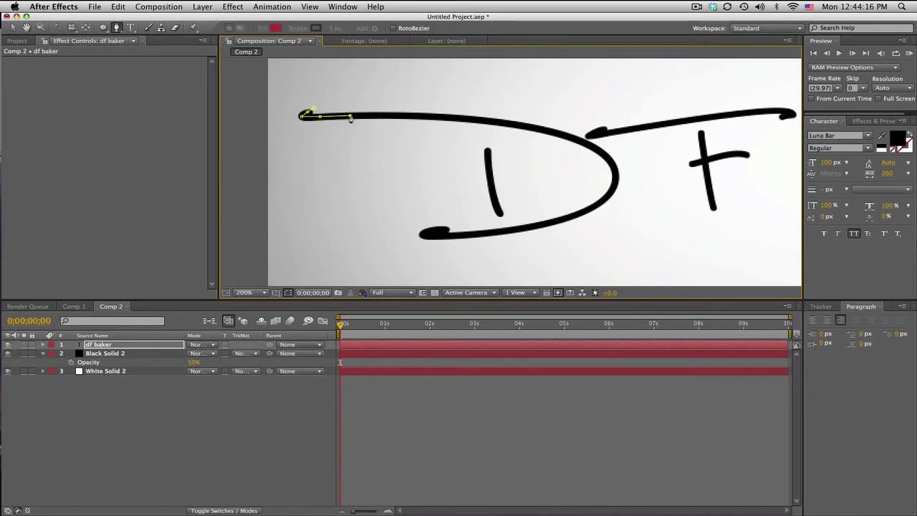
click(386, 115)
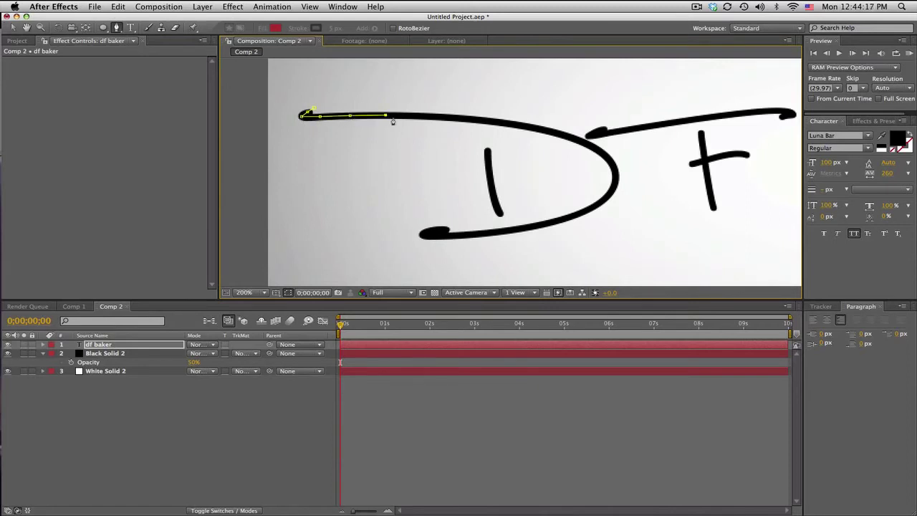
click(461, 121)
click(495, 122)
click(546, 131)
click(576, 141)
click(608, 157)
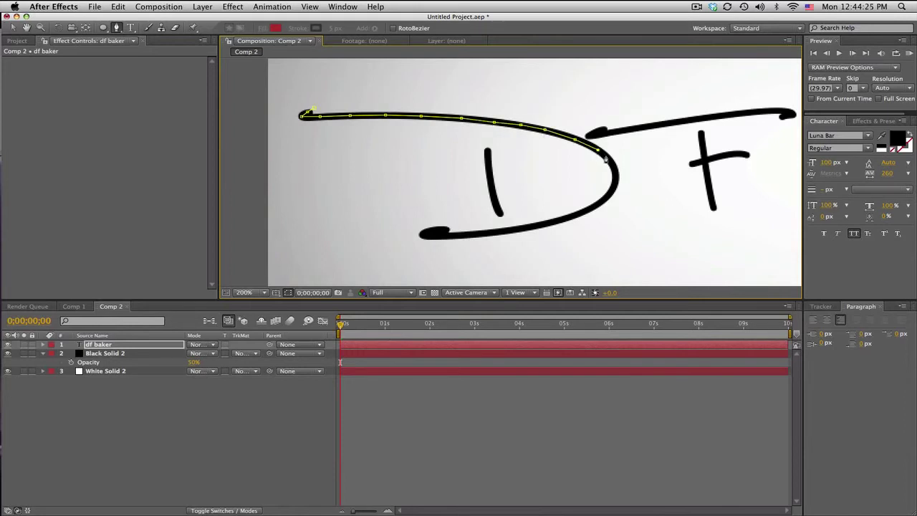
Continue the mask path around the D's outer bend and along its lower curve to the end of the stroke
click(614, 173)
click(614, 182)
click(576, 216)
click(554, 223)
click(520, 229)
click(477, 235)
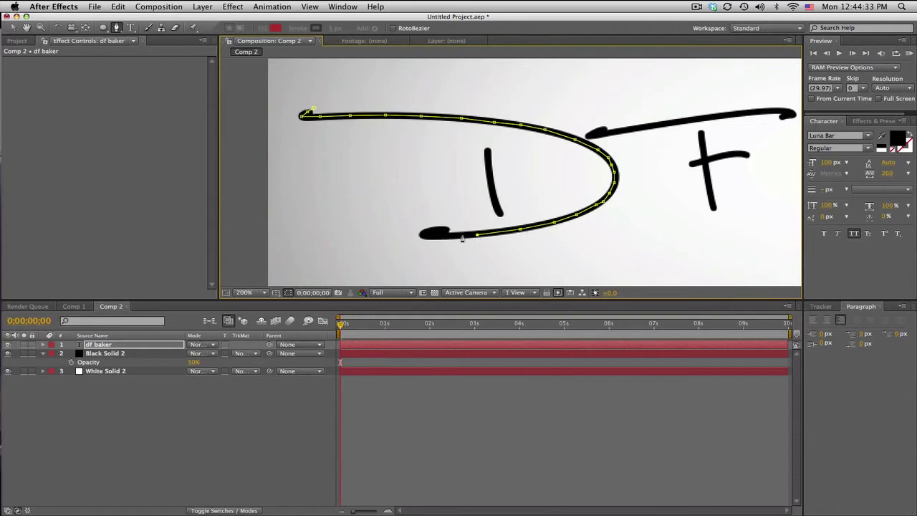
click(451, 236)
click(434, 236)
click(421, 234)
Route the mask path off the D's lower stroke and trace its separate inner stem from top to bottom
drag(447, 229, 475, 203)
click(468, 135)
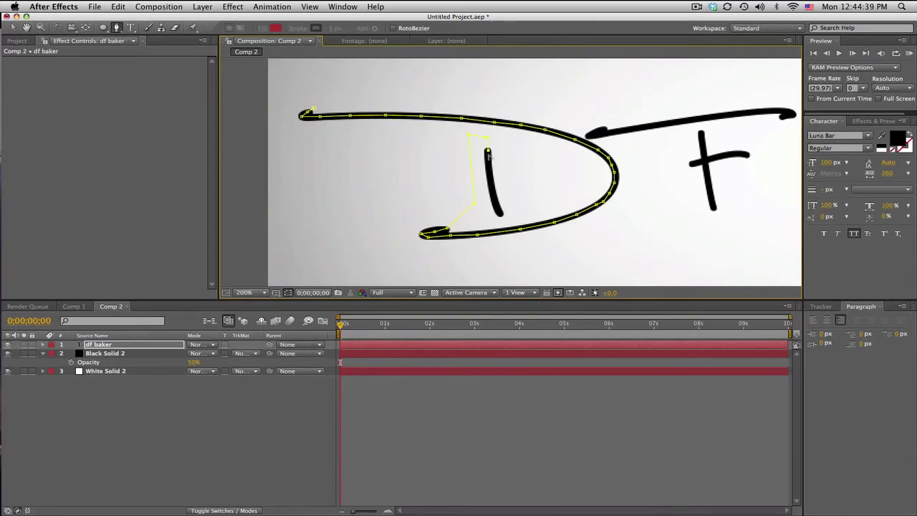
click(488, 150)
click(493, 191)
click(500, 212)
Loop the mask path around to the F and trace its long top bar to the hook at the end
drag(559, 172, 468, 148)
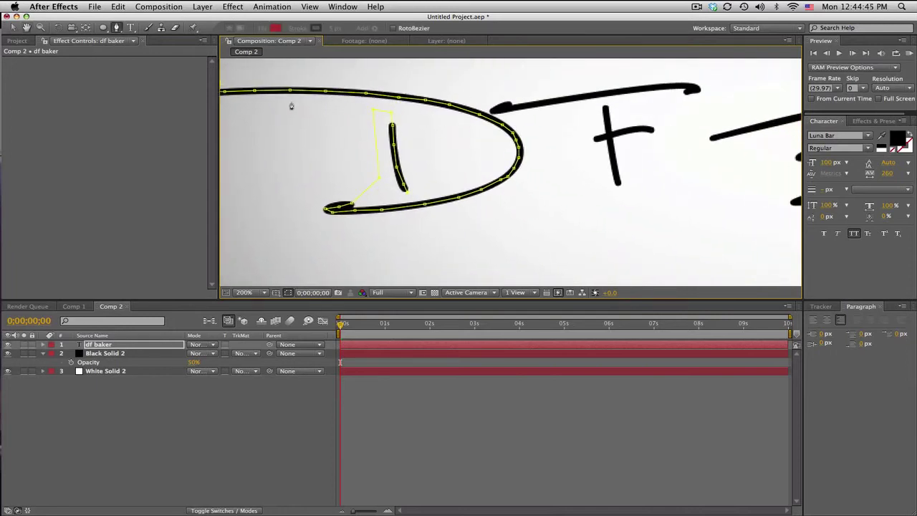
click(466, 78)
click(516, 89)
click(492, 111)
click(522, 108)
click(563, 99)
click(610, 93)
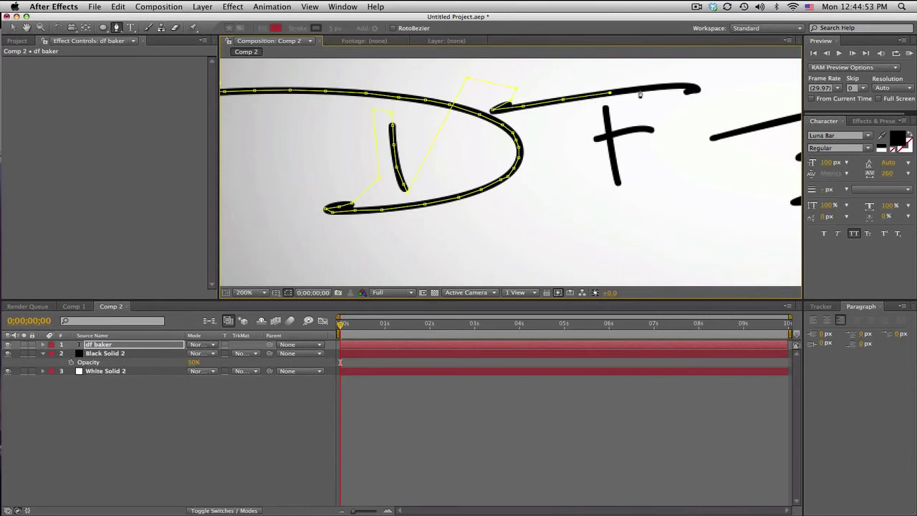
click(647, 90)
click(678, 87)
click(690, 88)
Trace the F's vertical stem, then route the mask path around the letter and along its short crossbar
drag(652, 119, 521, 139)
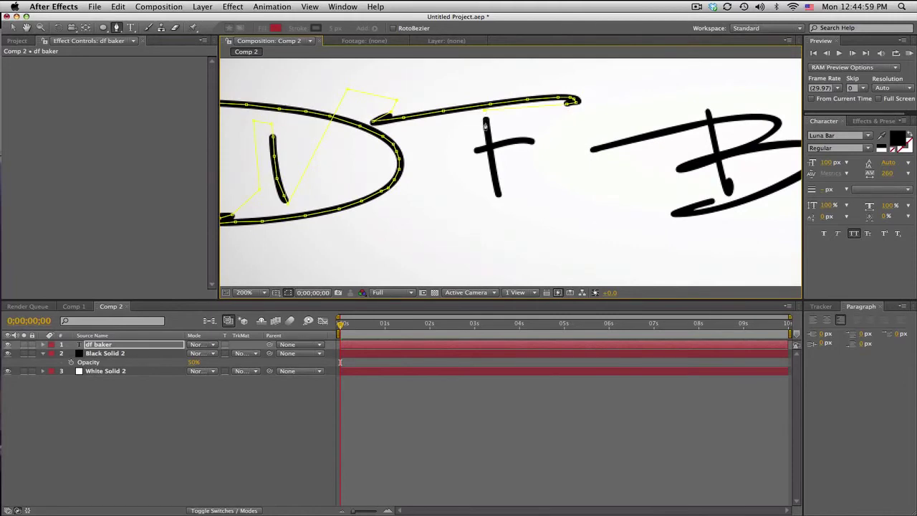
click(491, 156)
click(500, 197)
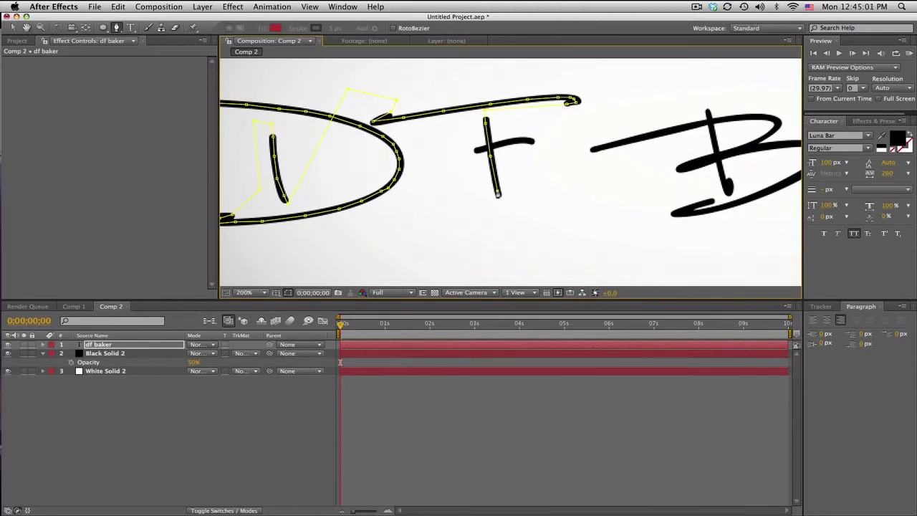
click(465, 153)
click(486, 149)
click(508, 143)
click(530, 140)
Extend the mask path to the B and trace the first part of its long upper stroke
drag(583, 151, 431, 165)
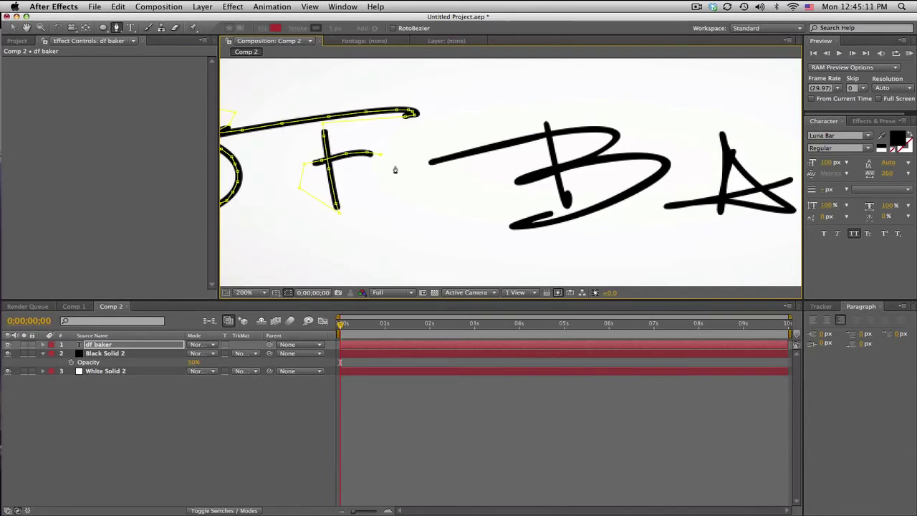
key(space)
drag(394, 169, 352, 168)
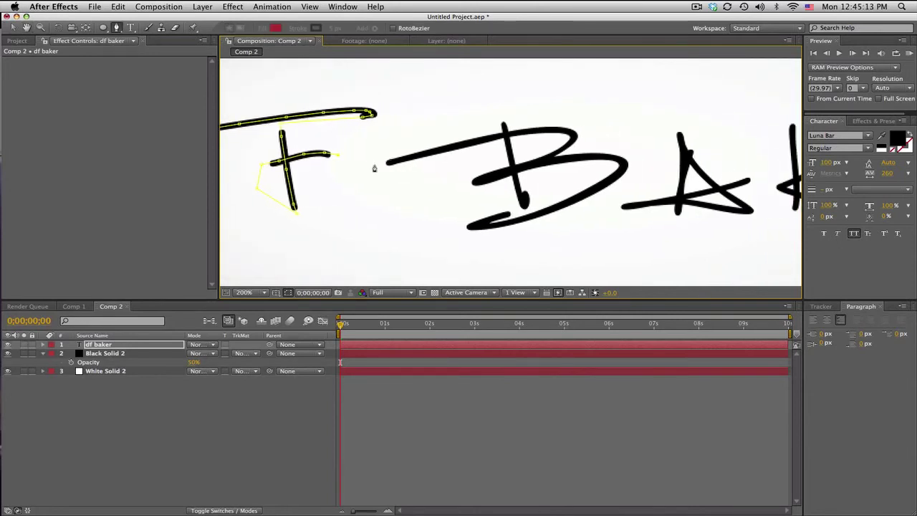
click(388, 162)
click(413, 156)
click(445, 150)
click(471, 143)
click(502, 135)
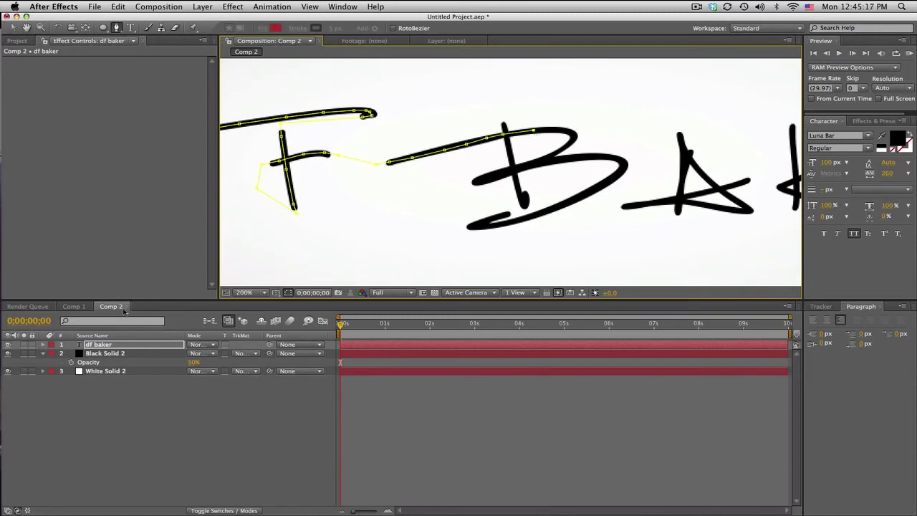
Replace the partly traced name text layer in Comp 2 with a copy of the fully masked text layer from Comp 1
click(73, 306)
click(108, 345)
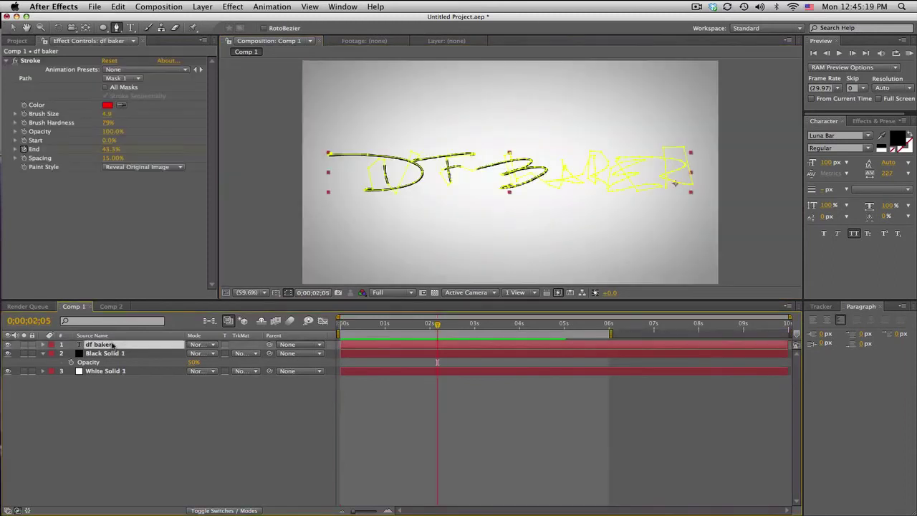
key(super+c)
click(119, 307)
key(super+v)
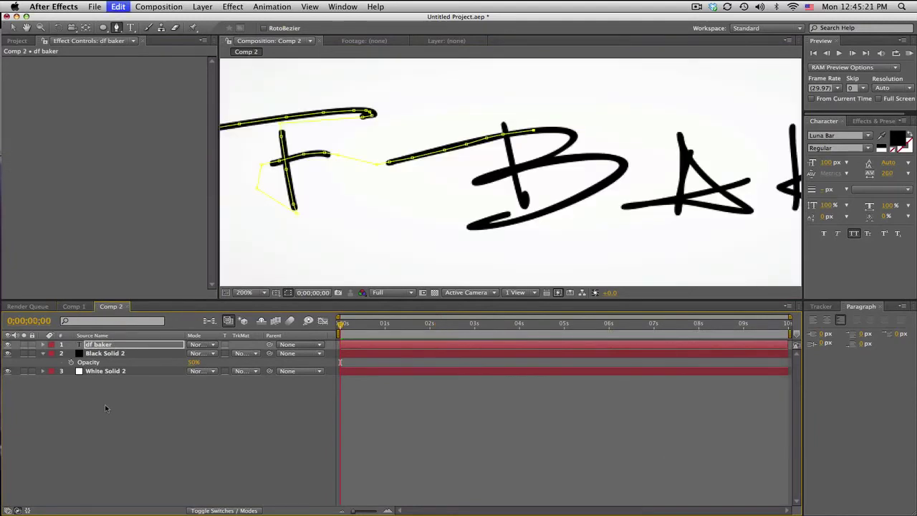
click(113, 355)
key(Delete)
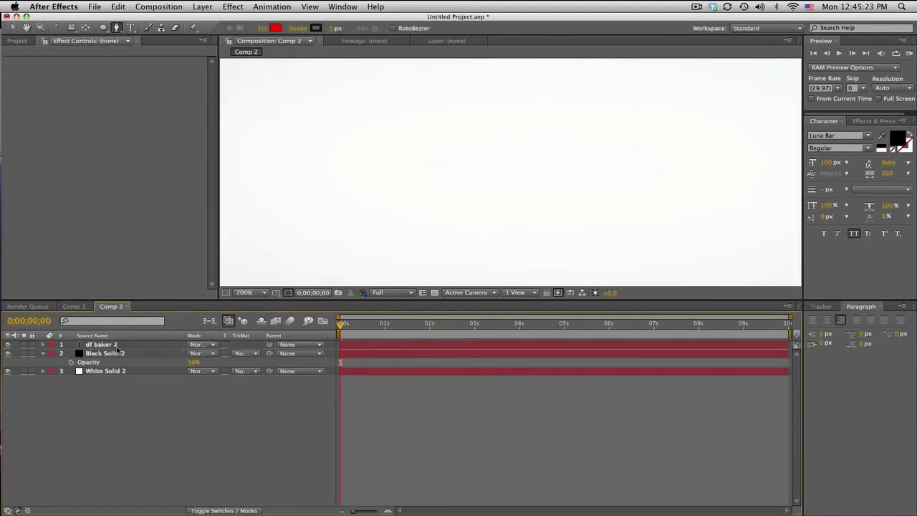
Delete the Stroke effect from the pasted text layer and fit the whole composition in the viewer
click(117, 346)
click(40, 61)
key(Delete)
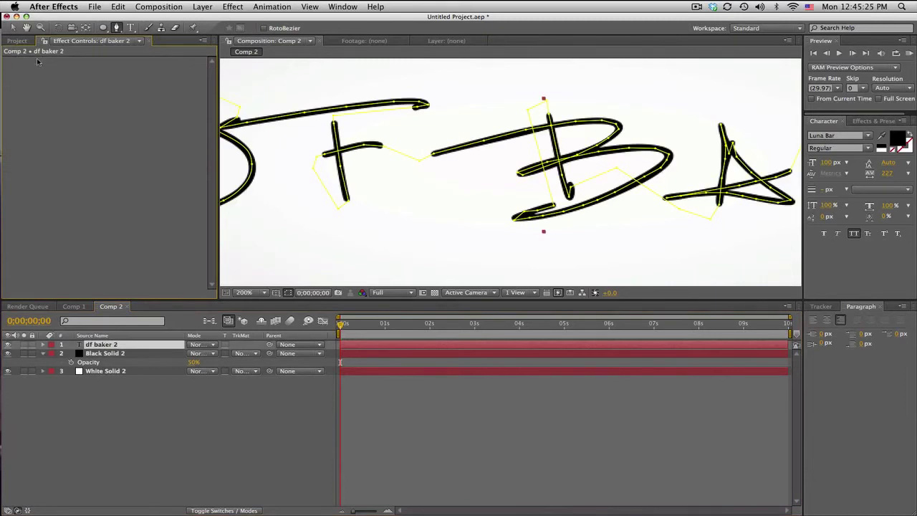
click(264, 292)
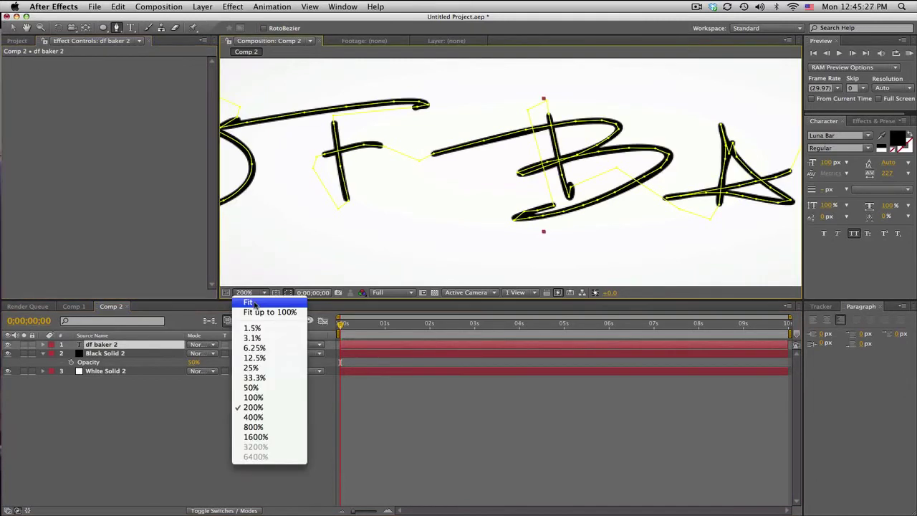
click(252, 301)
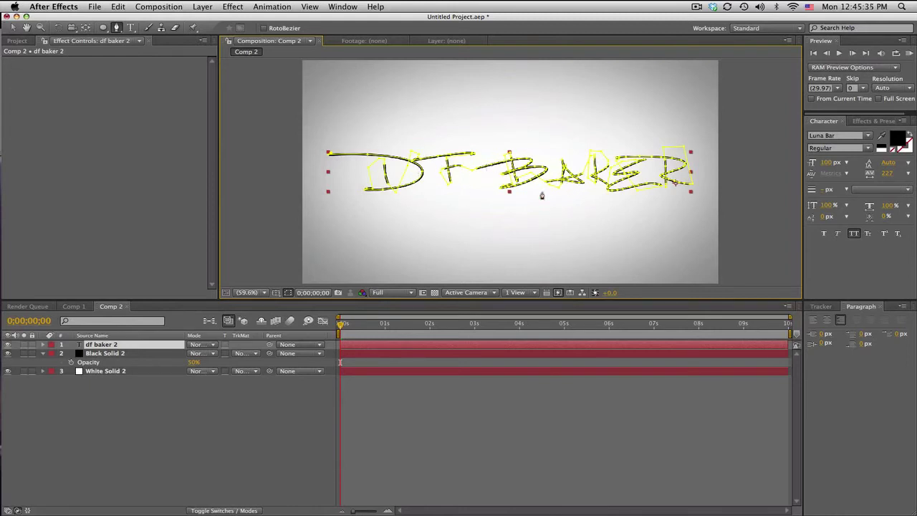
Solo the White Solid 2 layer and draw an open seven-point mask path on it with the Pen tool
click(256, 293)
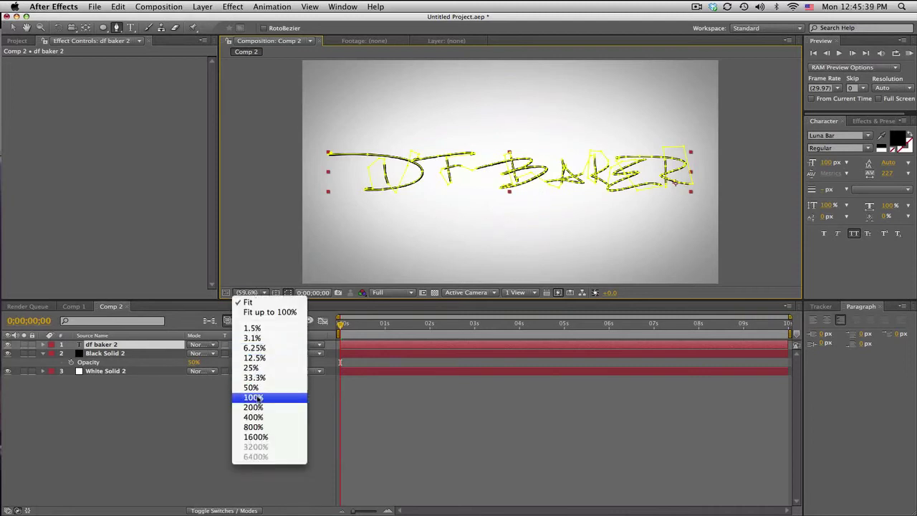
click(257, 398)
drag(497, 253, 379, 208)
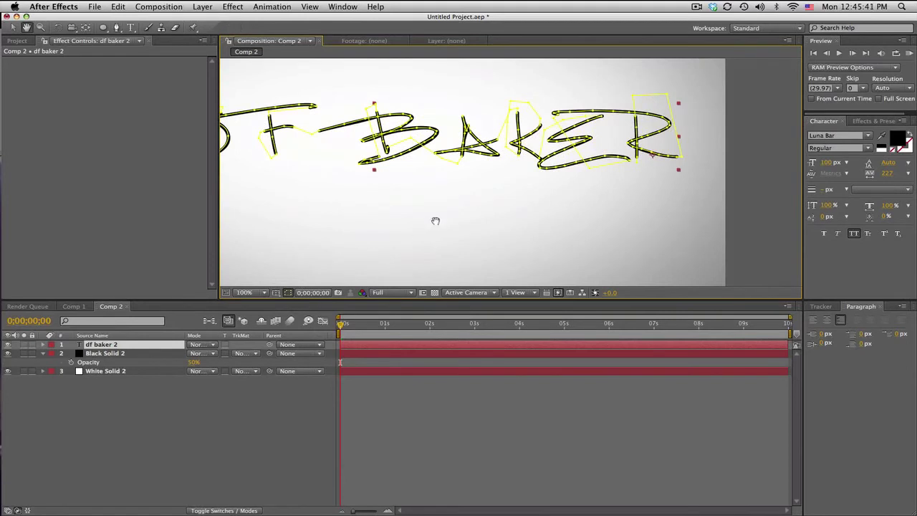
drag(435, 220, 303, 268)
click(96, 372)
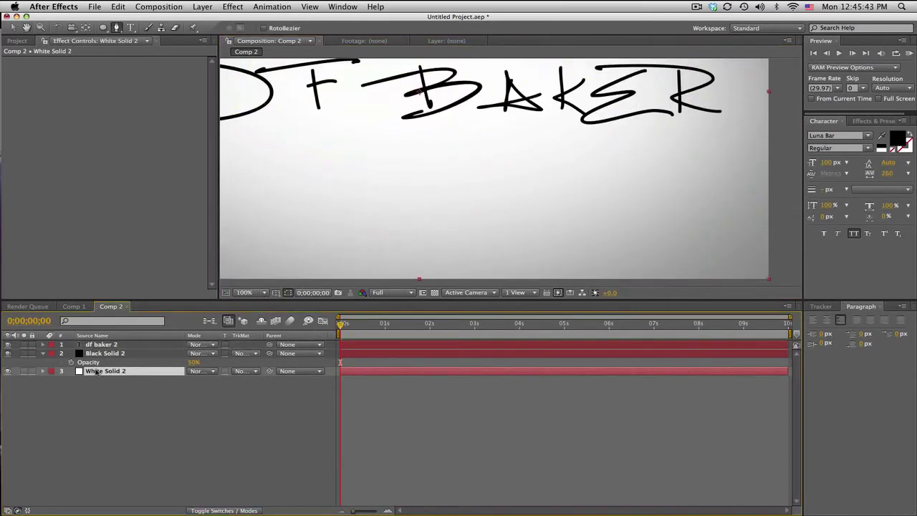
click(24, 371)
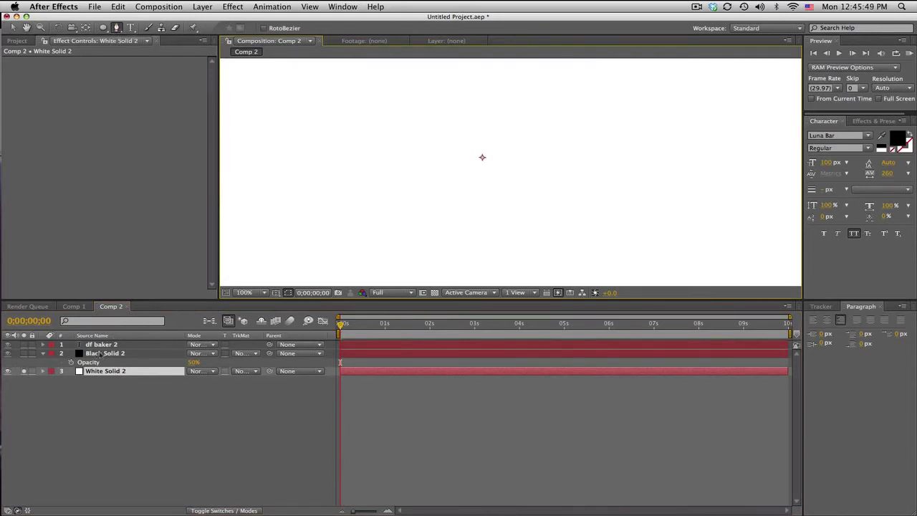
click(315, 189)
click(406, 197)
click(508, 222)
click(583, 184)
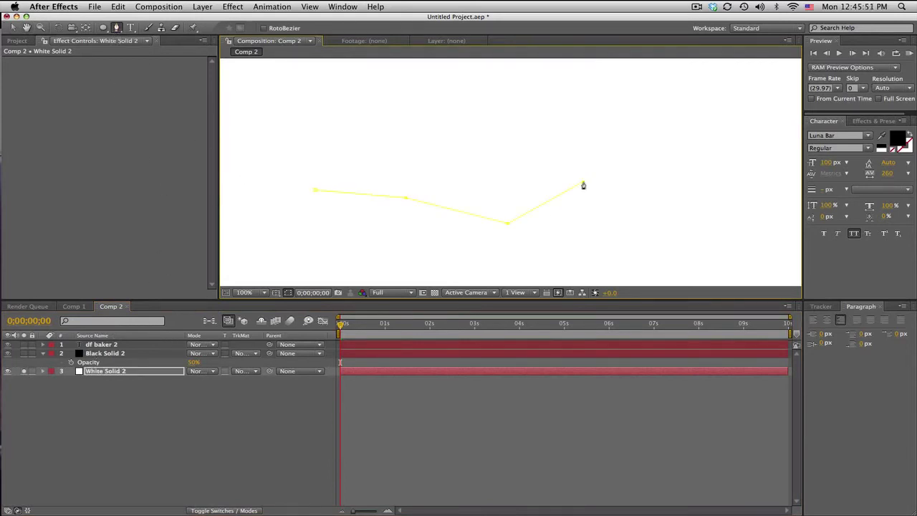
click(521, 128)
click(424, 129)
click(345, 115)
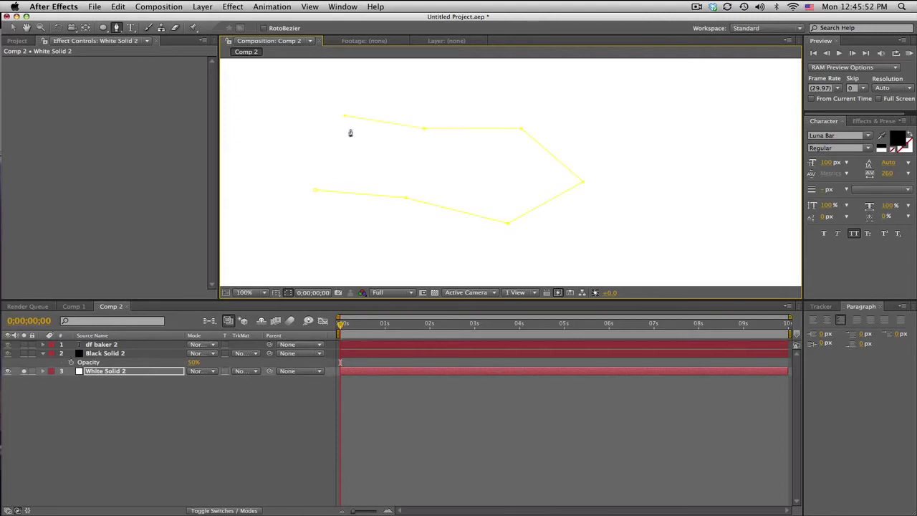
Reveal the mask properties of White Solid 2 and remove its Mask 1
click(467, 468)
click(137, 371)
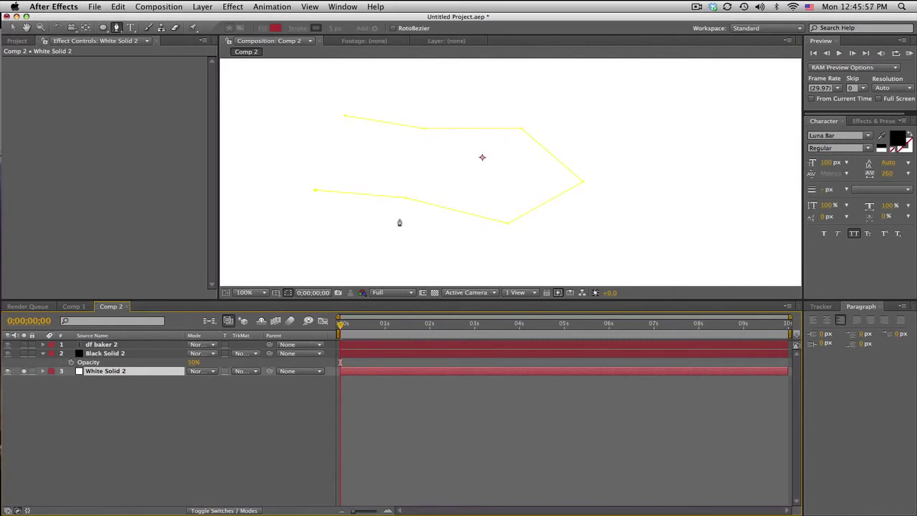
key(m)
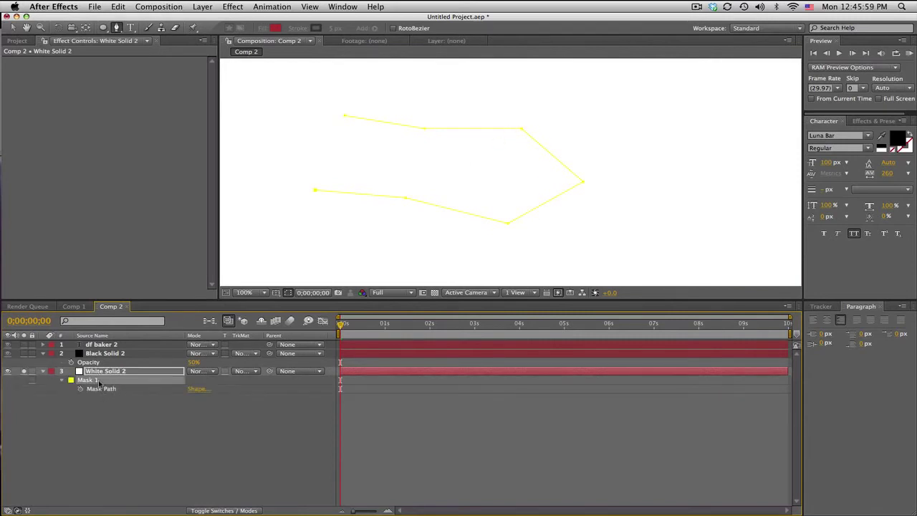
key(m)
Select the name text layer, turn off solo for White Solid 2 and return to the Pen tool
click(95, 344)
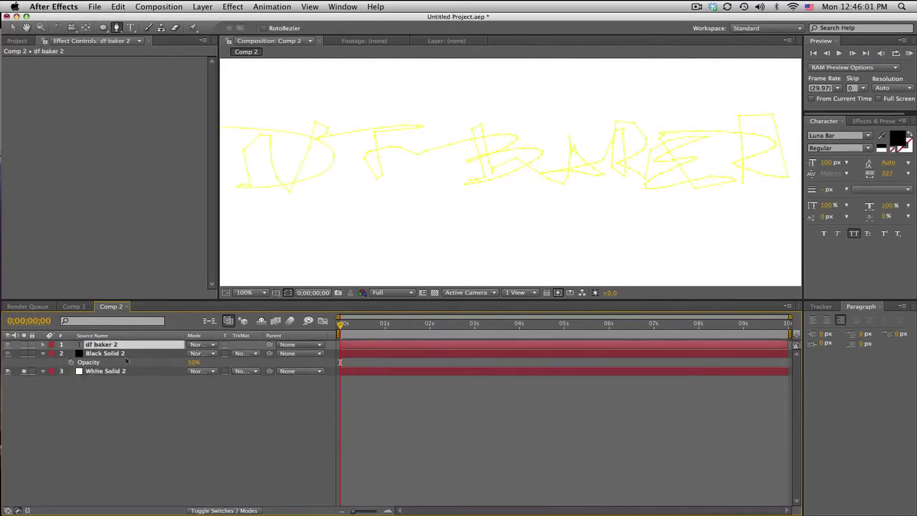
click(24, 372)
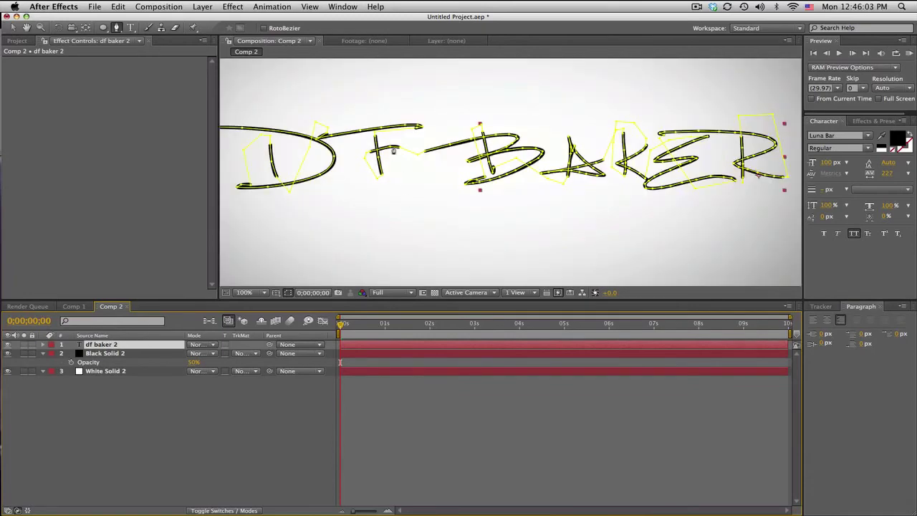
key(h)
drag(651, 207, 587, 217)
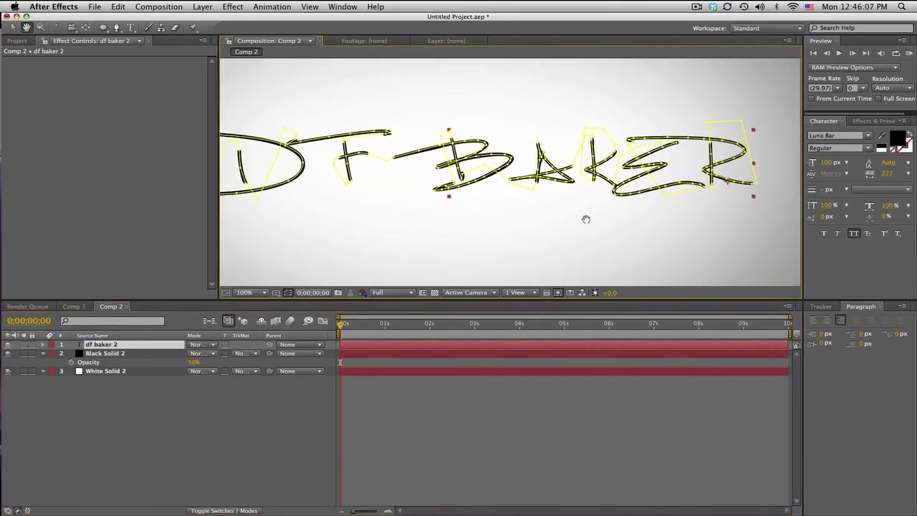
key(g)
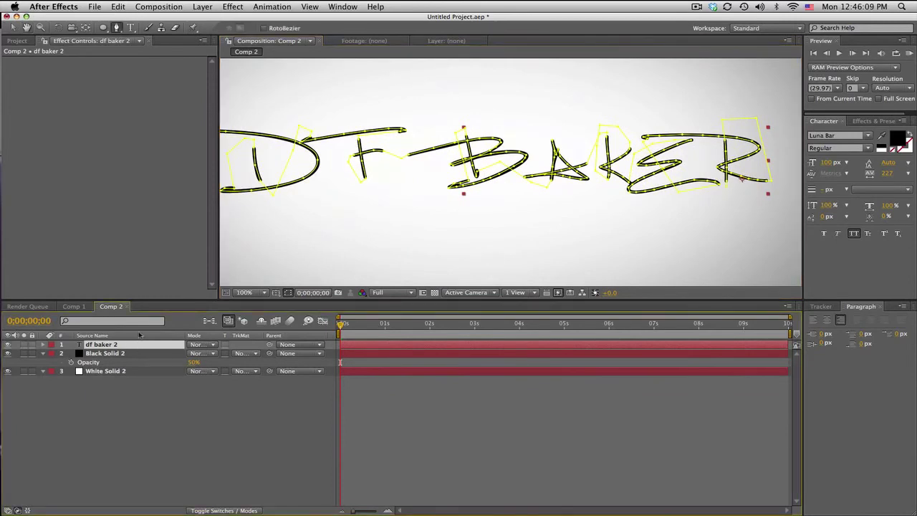
Apply the Generate category's Stroke effect to the name text layer and deselect the layer
click(233, 7)
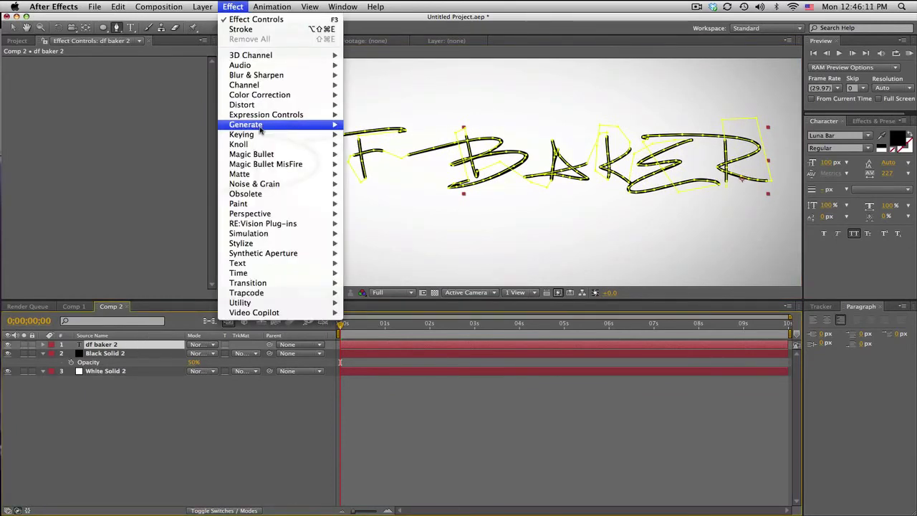
mouse_move(260, 129)
click(387, 343)
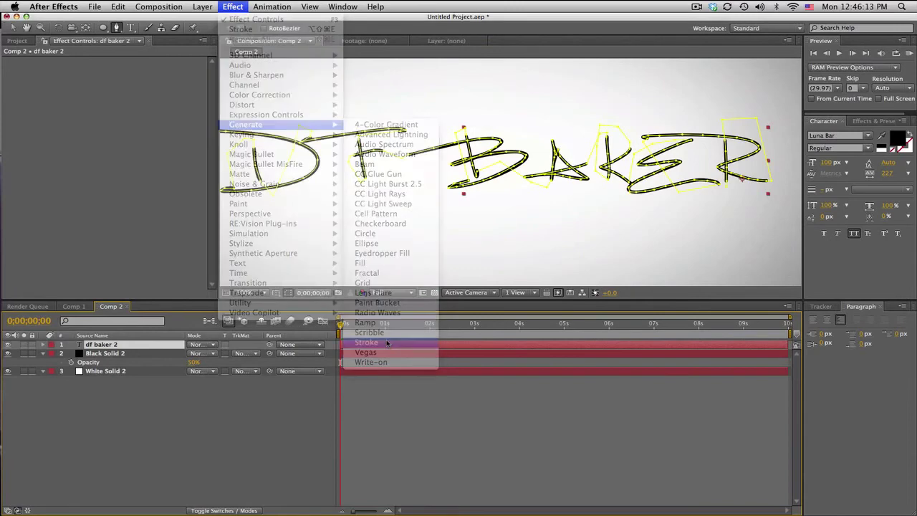
click(376, 388)
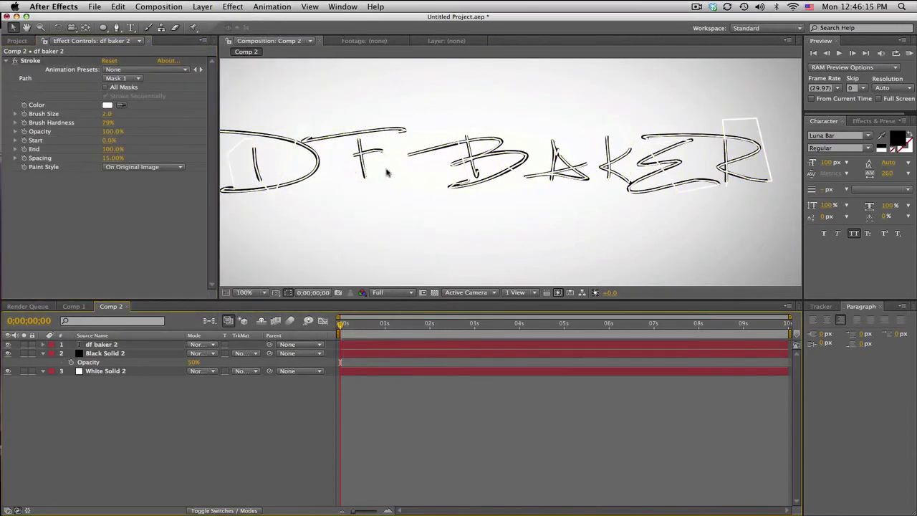
Set the Stroke effect's colour to pure red, FF0000, so the stroke contrasts with the black lettering
key(space)
drag(422, 194, 457, 191)
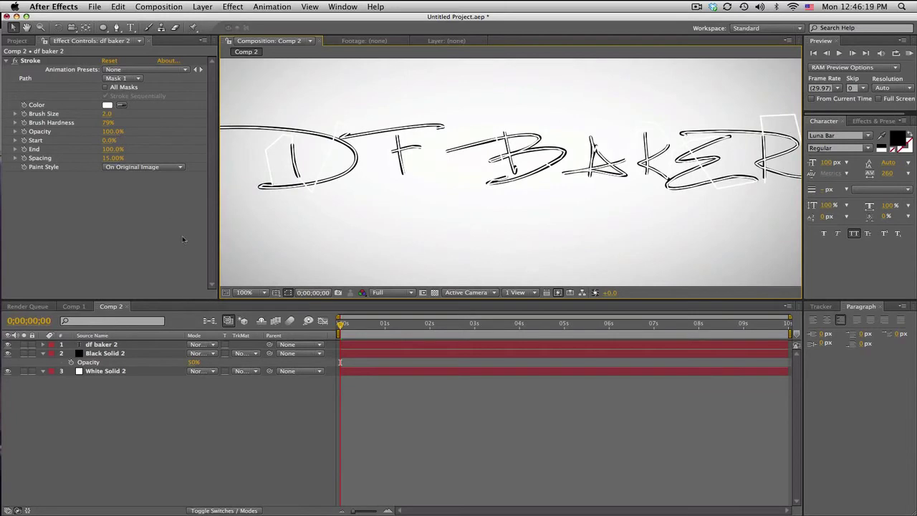
click(108, 104)
click(426, 329)
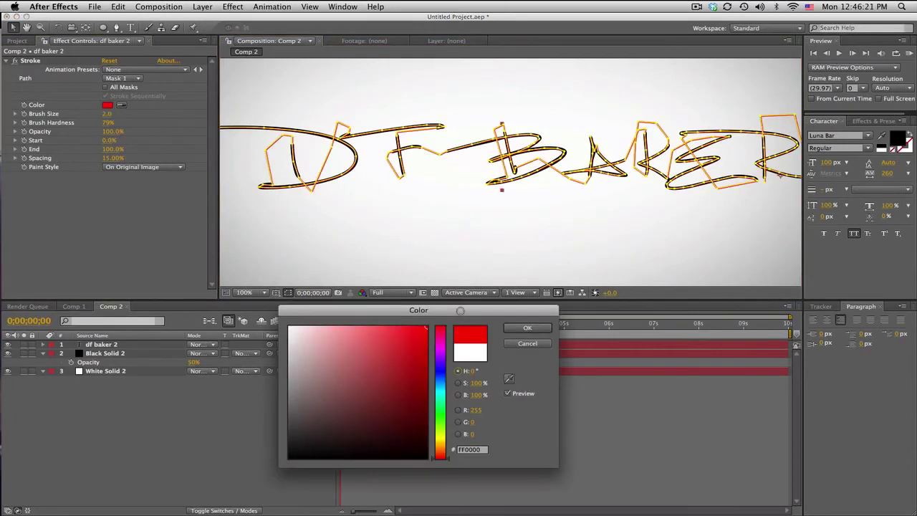
click(548, 329)
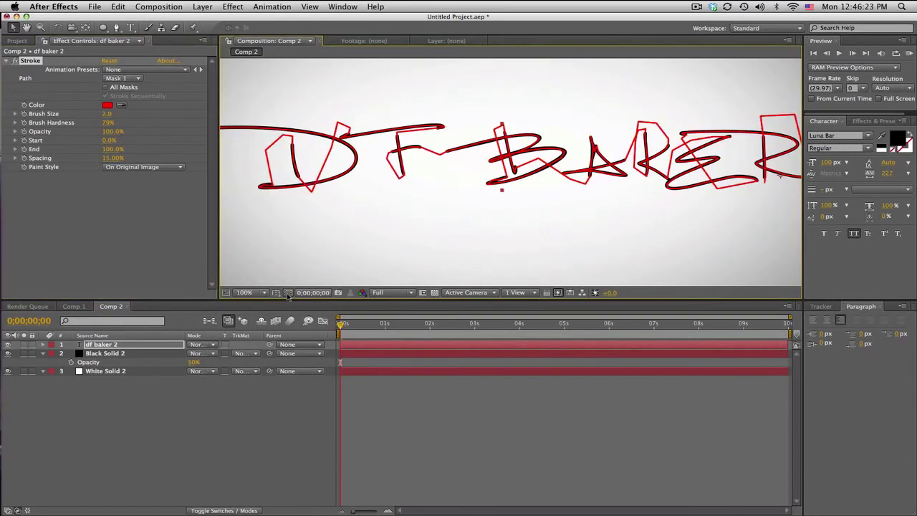
Increase the Stroke effect's brush size to 5.0 so the stroke covers the thickness of the lettering
click(106, 114)
text(4)
key(Return)
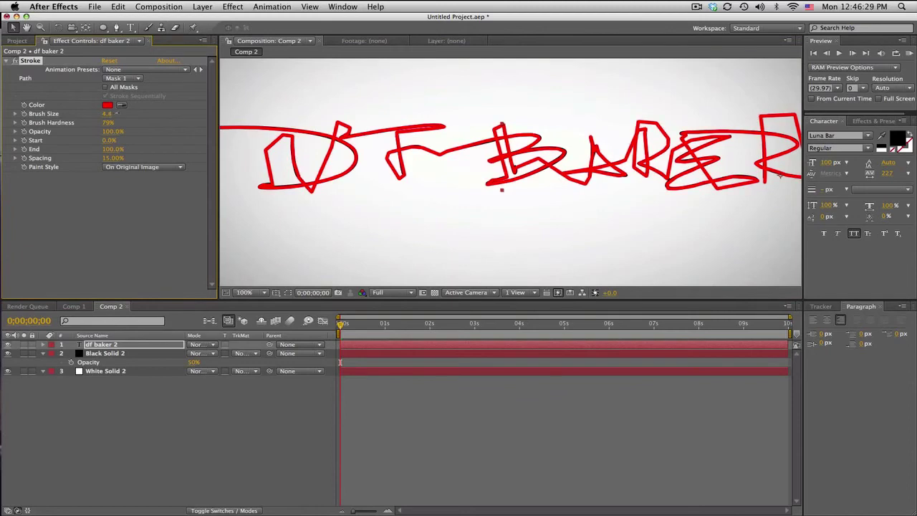
mouse_move(116, 113)
mouse_down()
mouse_move(167, 115)
mouse_move(124, 119)
mouse_up()
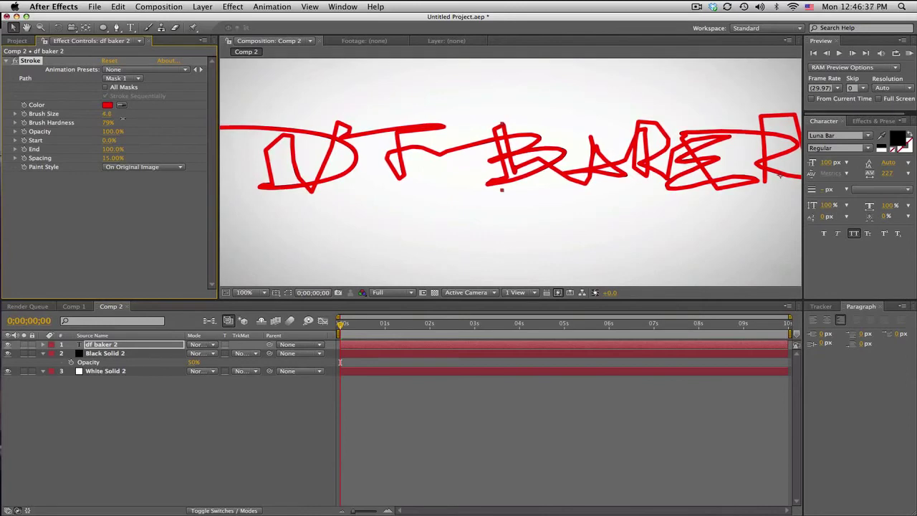
drag(107, 114, 110, 114)
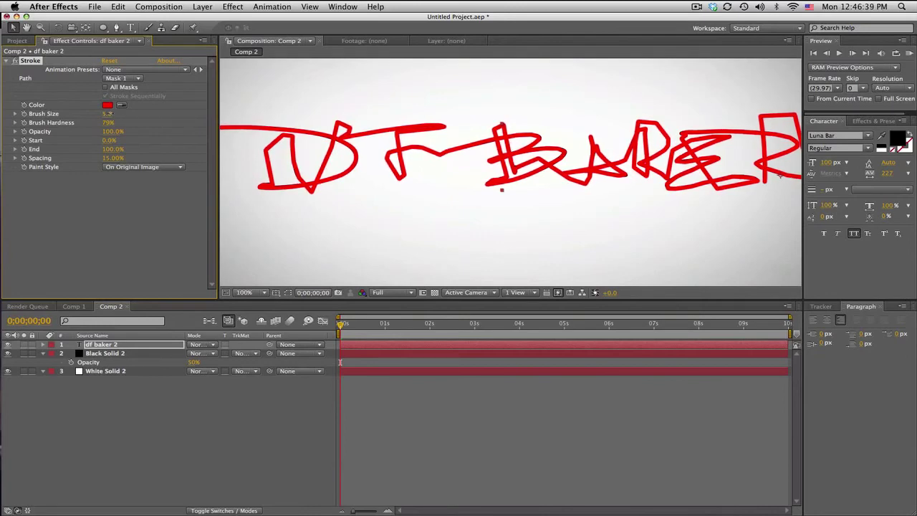
Show the text layer's mask path and adjust its points so the red stroke covers the remaining black parts of the letters
click(145, 347)
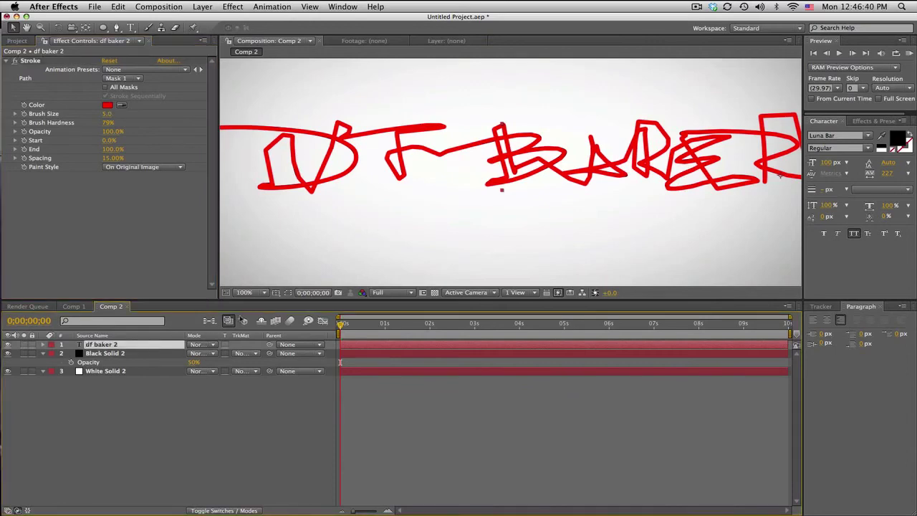
click(288, 292)
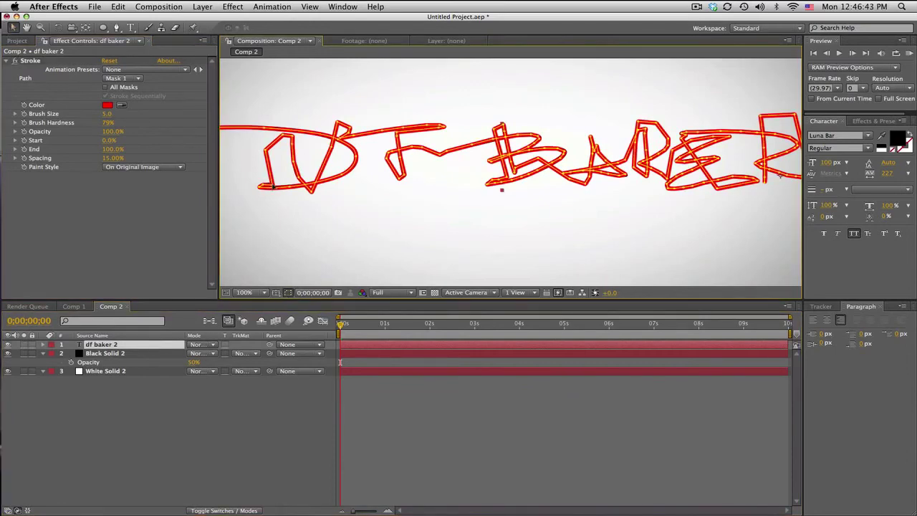
key(Return)
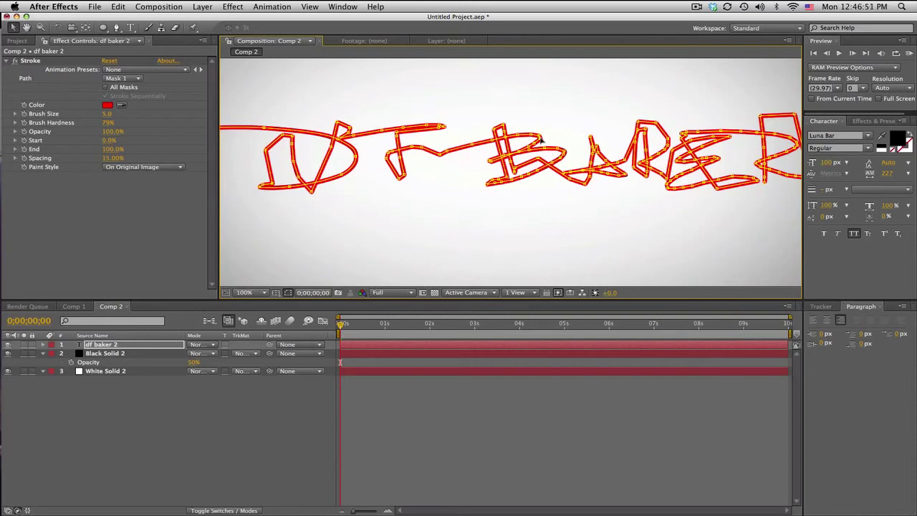
key(h)
drag(457, 201, 409, 203)
key(v)
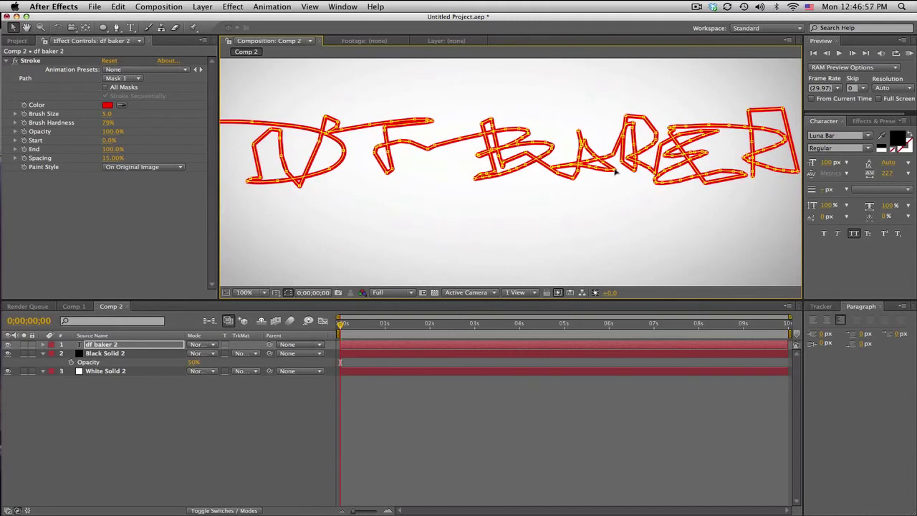
Set the Stroke effect's paint style to Reveal Original Image and hide the mask path
click(165, 169)
click(160, 184)
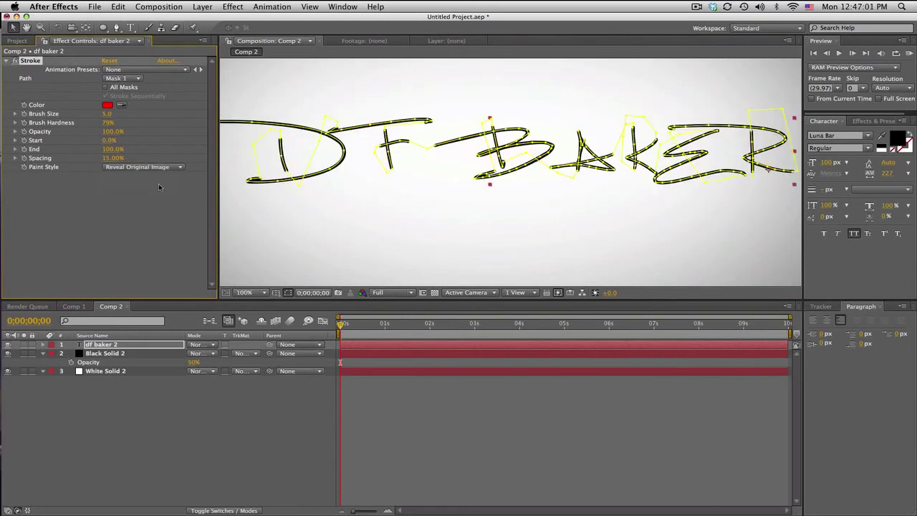
click(287, 292)
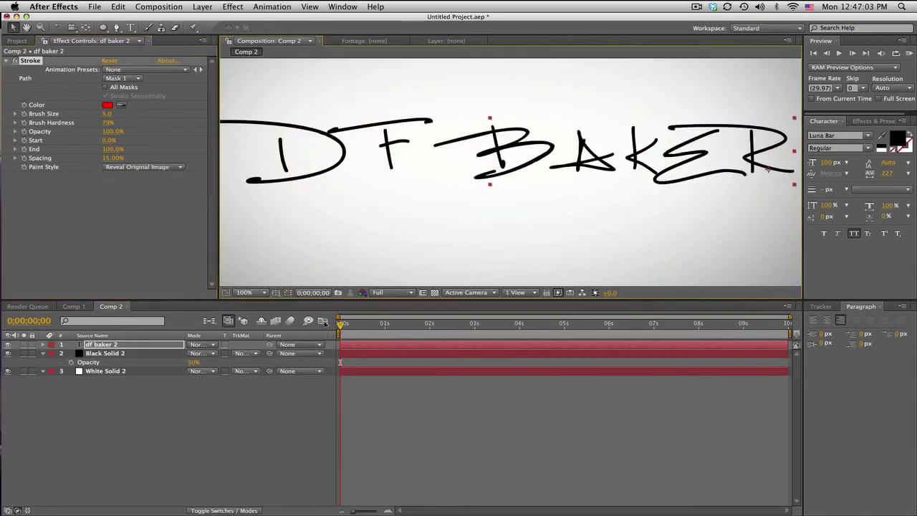
click(421, 413)
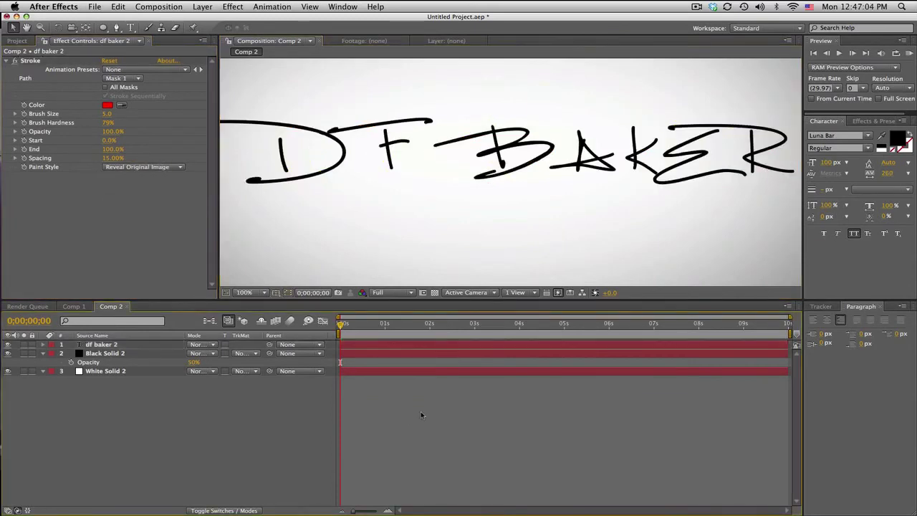
Keyframe the Stroke's End property at 0;00;00;00, and add a second End keyframe at 100% at 0;00;05;01
click(26, 153)
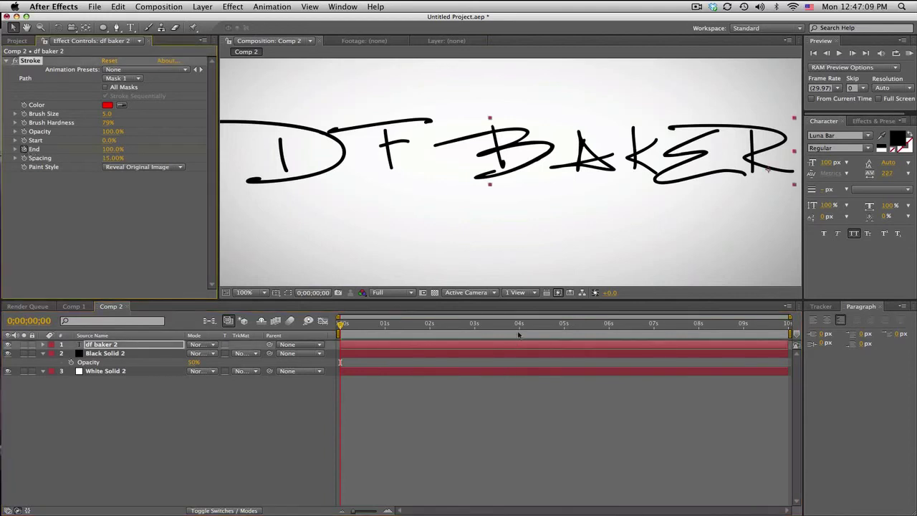
click(566, 330)
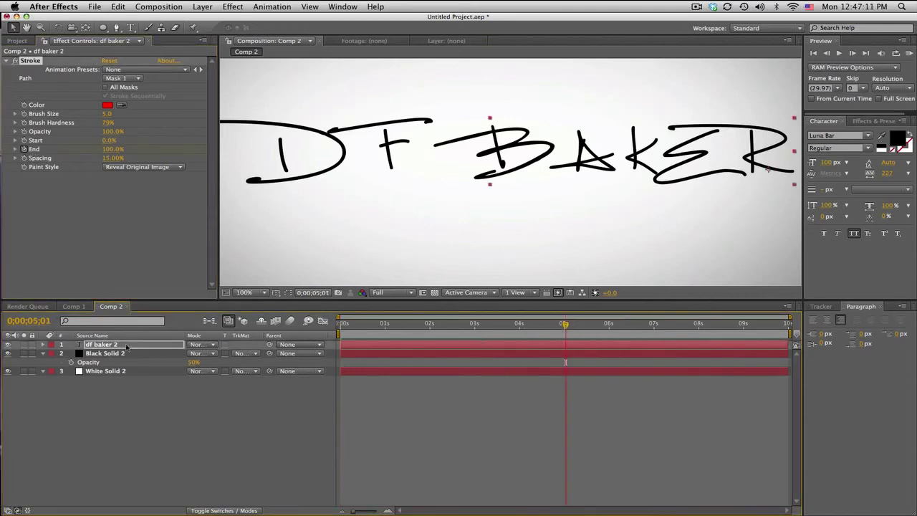
click(126, 346)
key(u)
click(16, 362)
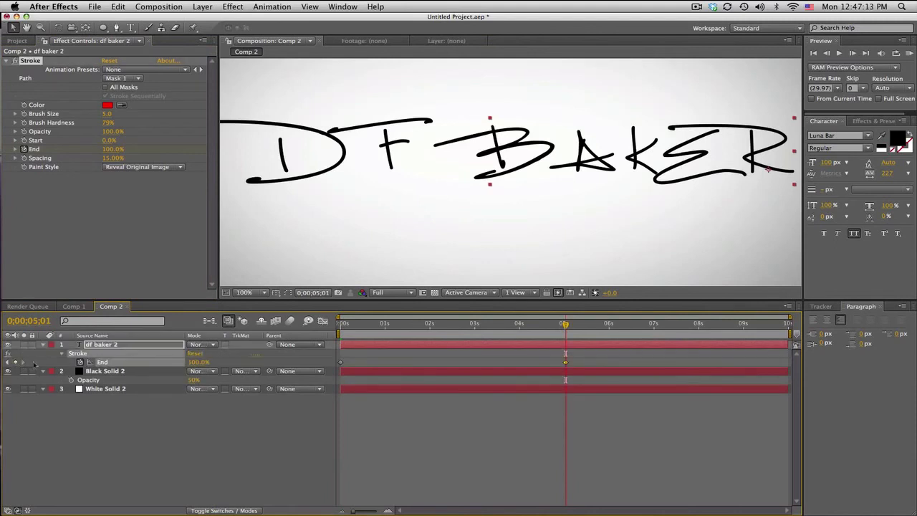
Set the first End keyframe at 0;00;00;00 to 0% and scrub through the writing reveal to 0;00;02;22
drag(350, 327, 340, 327)
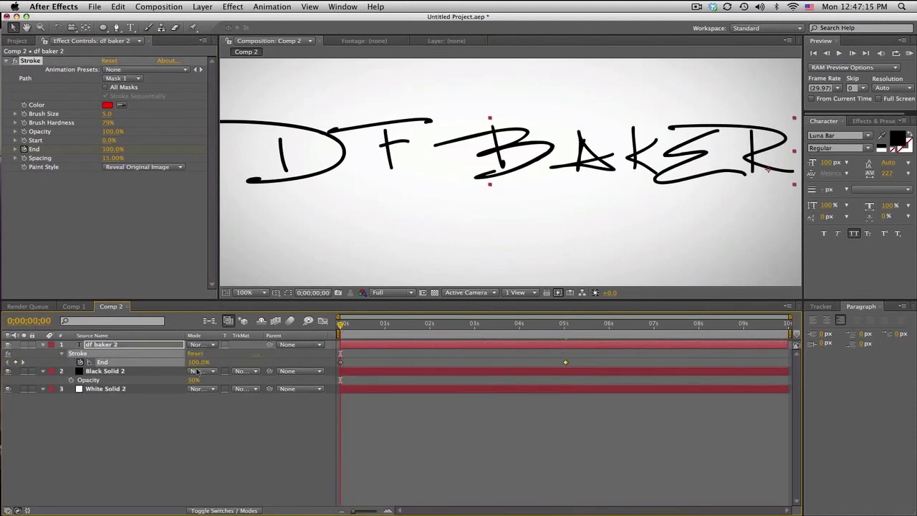
drag(195, 362, 114, 371)
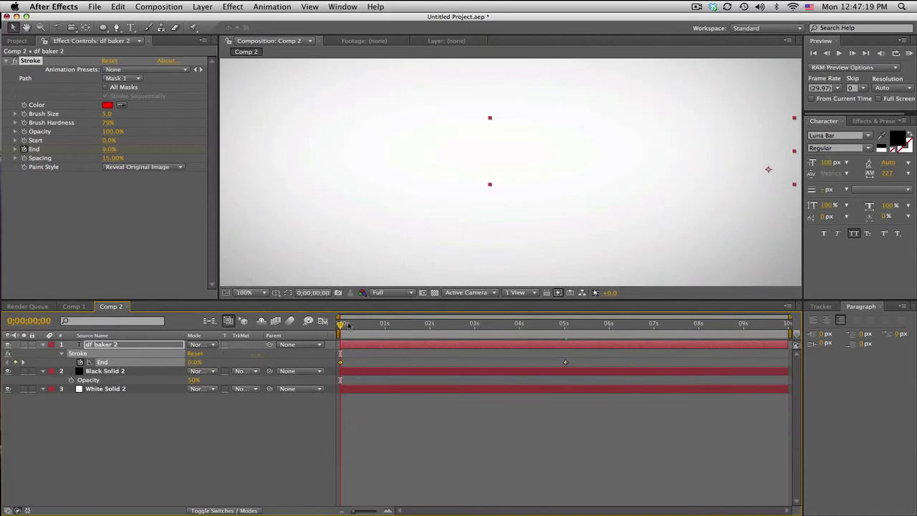
mouse_move(342, 323)
mouse_down()
mouse_move(570, 324)
mouse_move(463, 325)
mouse_up()
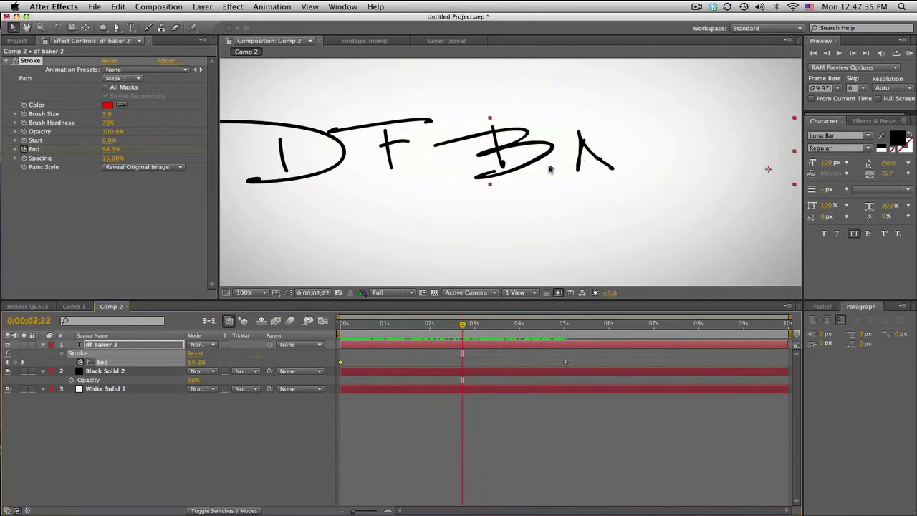
Show the mask path and reroute it between the B and the A to avoid revealing the A's crossbar tip early
click(129, 347)
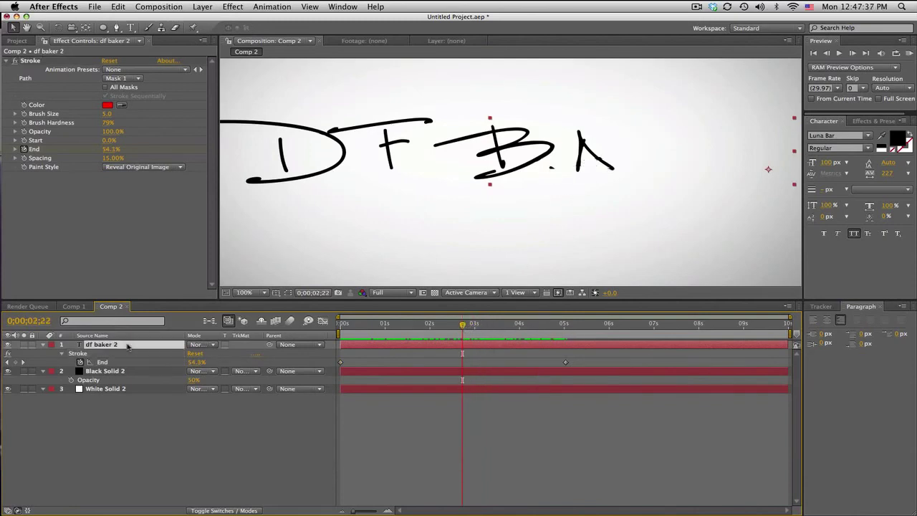
click(287, 292)
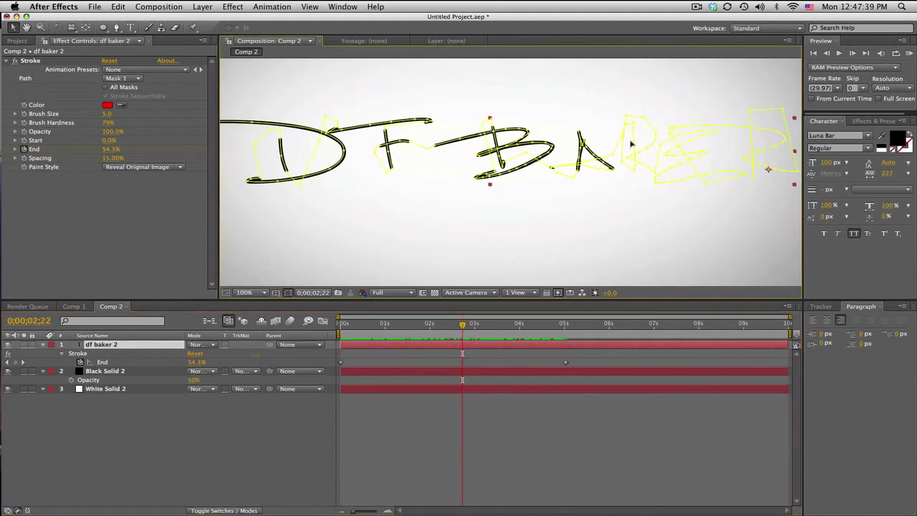
key(Return)
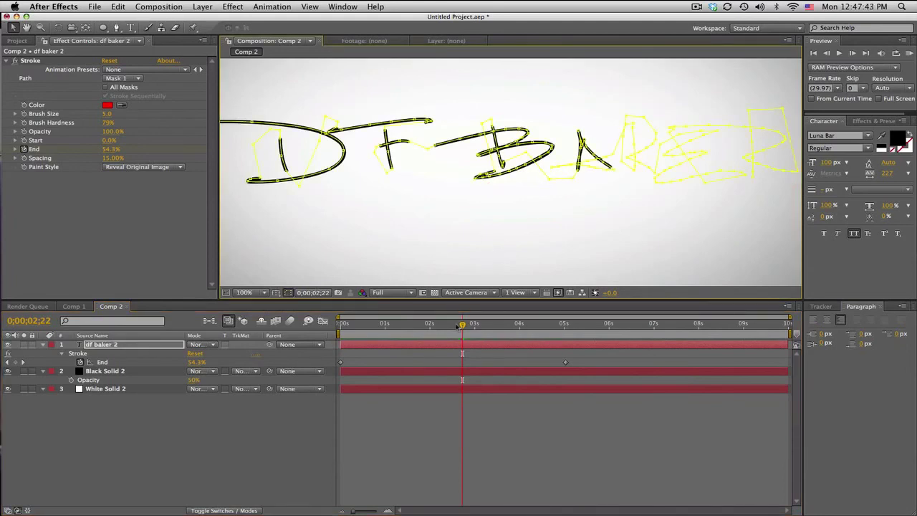
click(441, 366)
Fit the composition in the viewer and scrub through the timeline to check the handwriting reveal up to 0;00;04;25
mouse_move(462, 324)
mouse_down()
mouse_move(444, 324)
mouse_move(552, 316)
mouse_move(496, 324)
mouse_up()
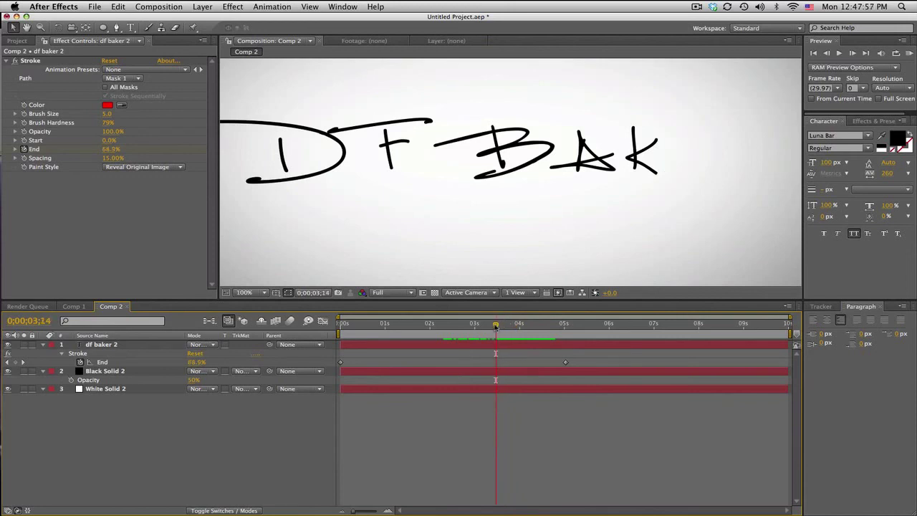
click(257, 294)
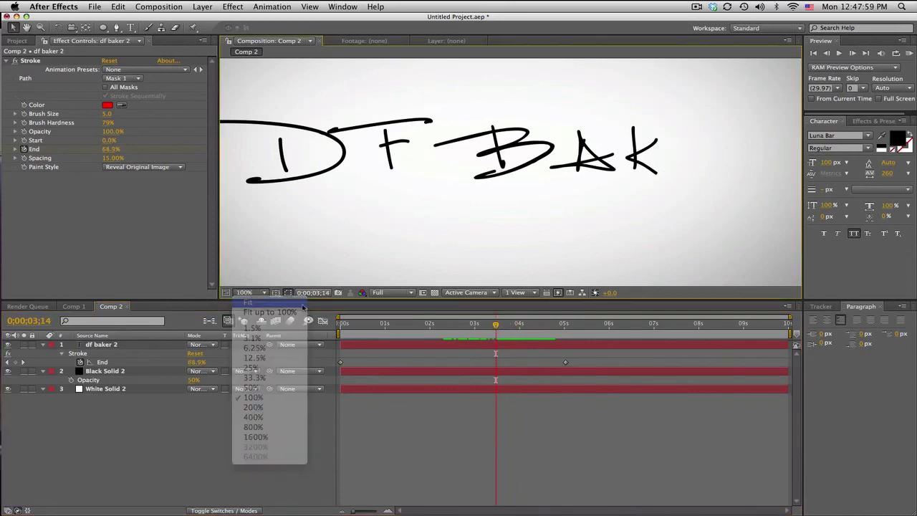
click(303, 306)
mouse_move(490, 327)
mouse_down()
mouse_move(377, 329)
mouse_move(444, 325)
mouse_up()
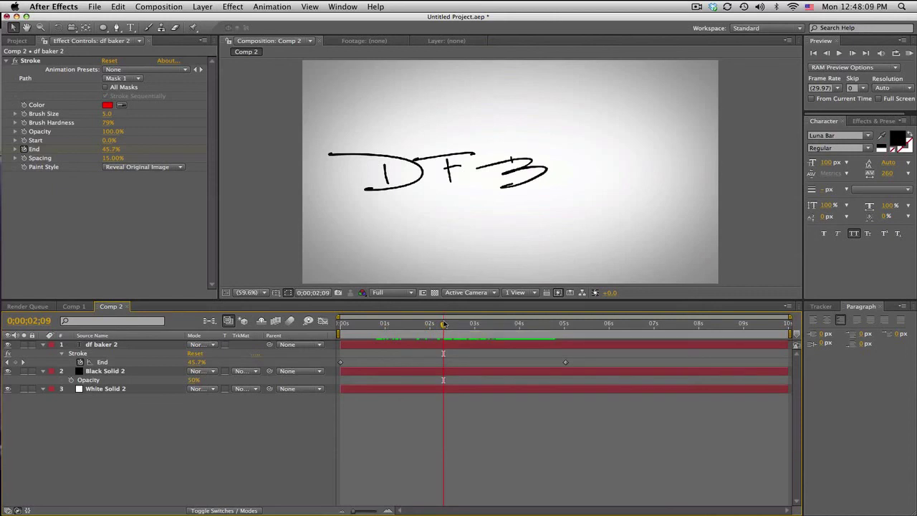
mouse_move(444, 324)
mouse_down()
mouse_move(403, 326)
mouse_move(581, 326)
mouse_move(374, 326)
mouse_move(556, 326)
mouse_up()
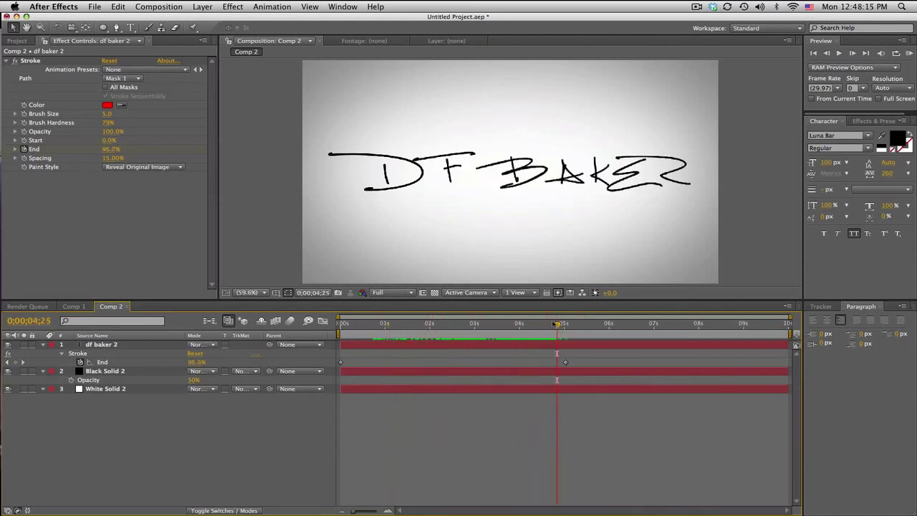